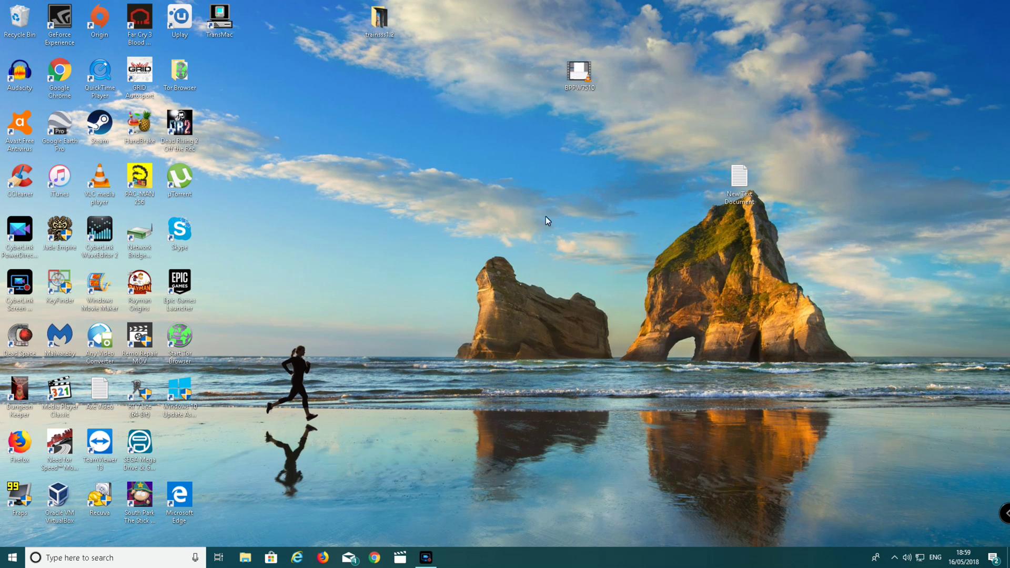
Step: Search Windows for cmd and run Command Prompt as administrator
left_click(148, 559)
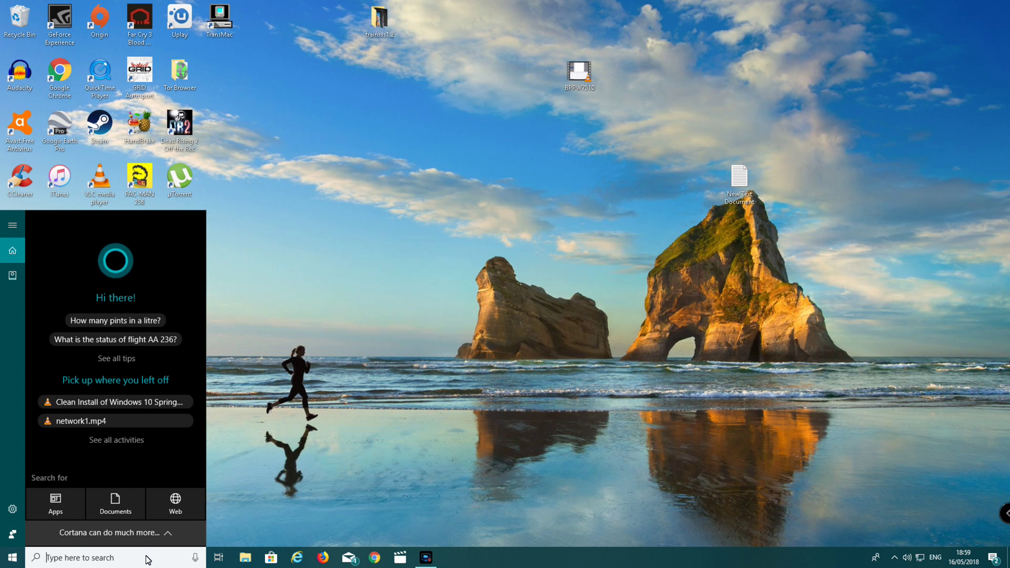
type("cmd")
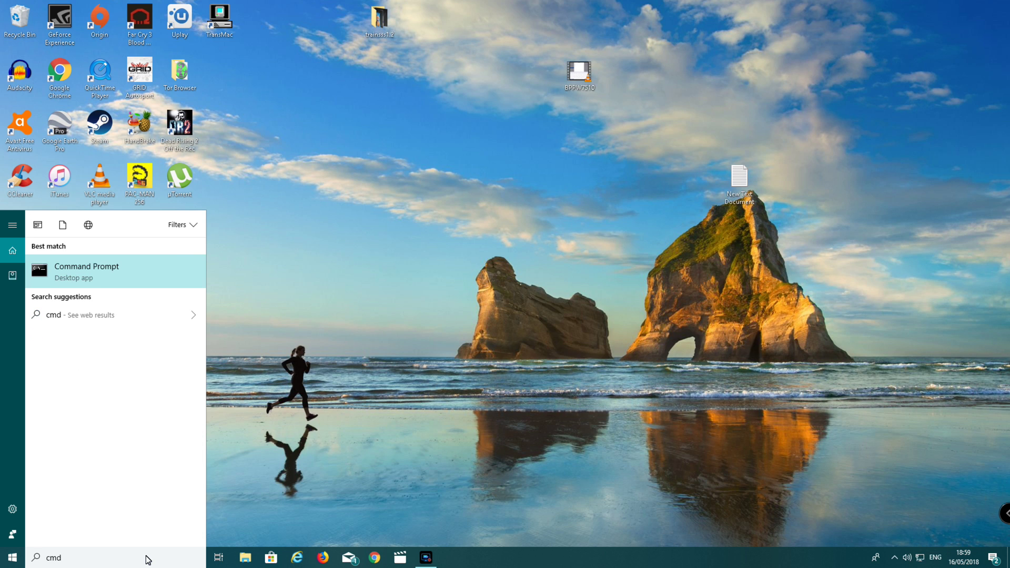
right_click(115, 276)
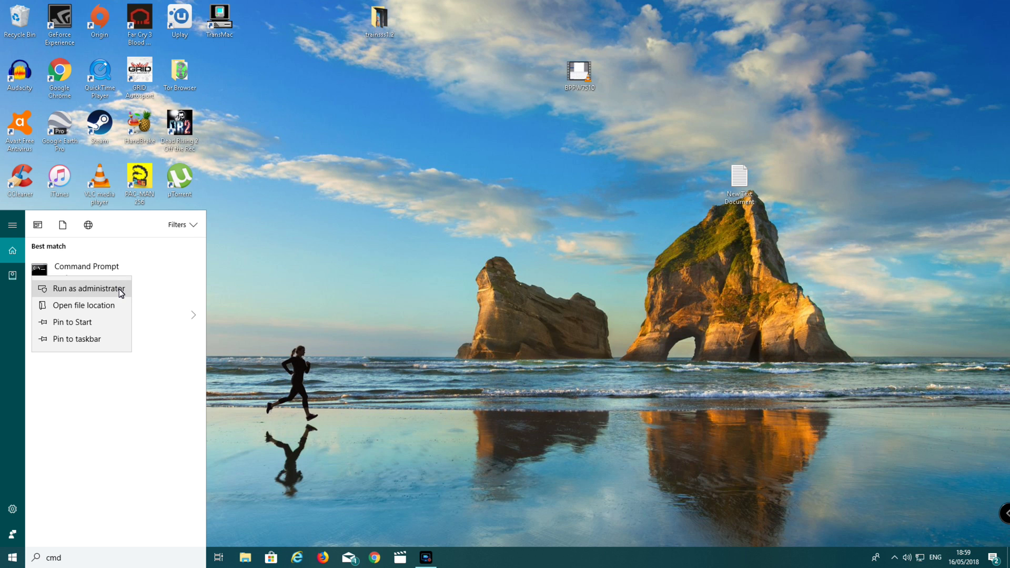
left_click(121, 293)
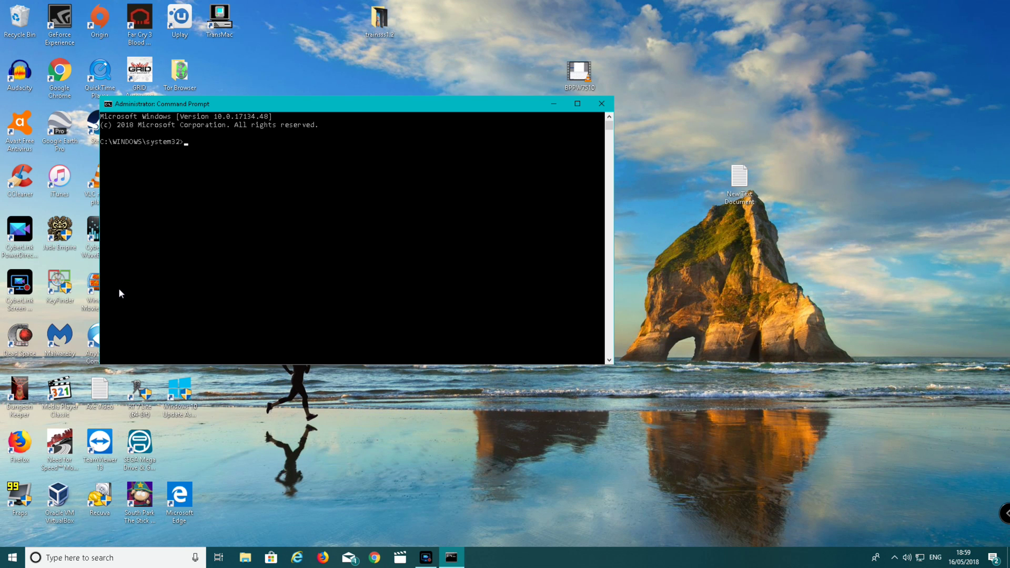
Step: Run ipconfig to list Ethernet's IPv4 192.168.1.115, mask 255.255.255.0 and gateway 192.168.1.1
type("ipconfig")
key("Return")
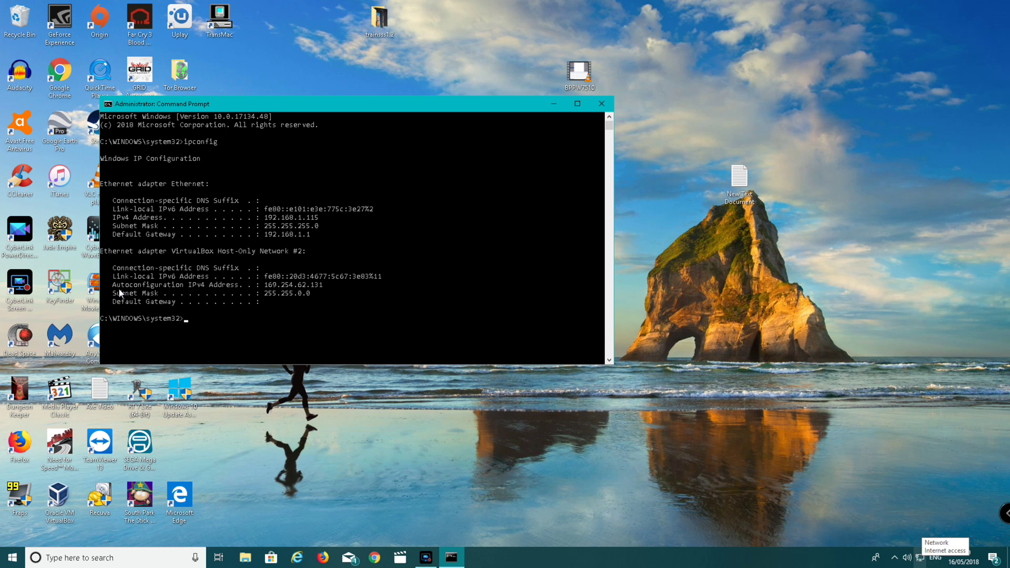
Step: Open Network & Internet settings from the tray icon and go to the Ethernet page
right_click(921, 558)
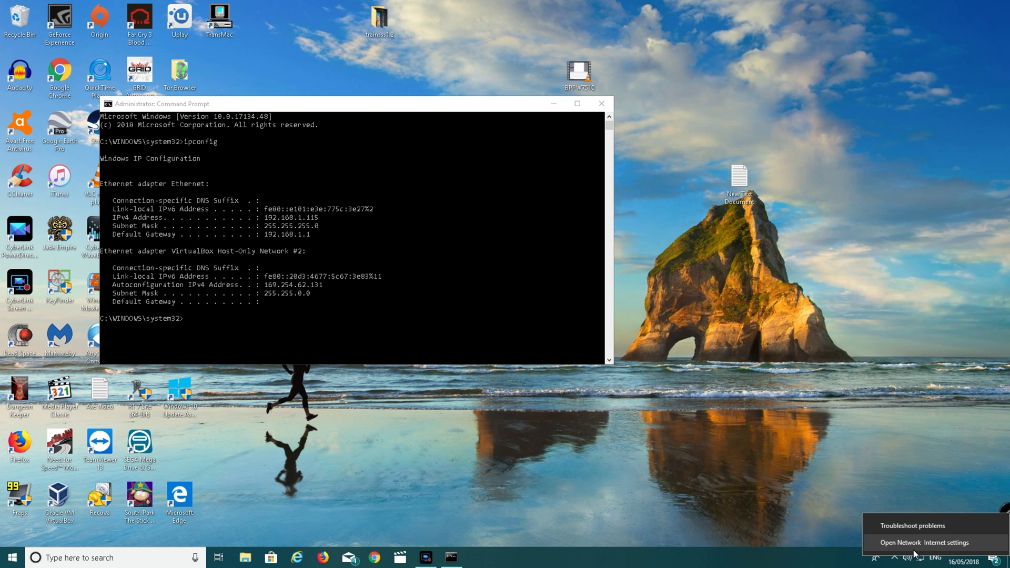
left_click(913, 548)
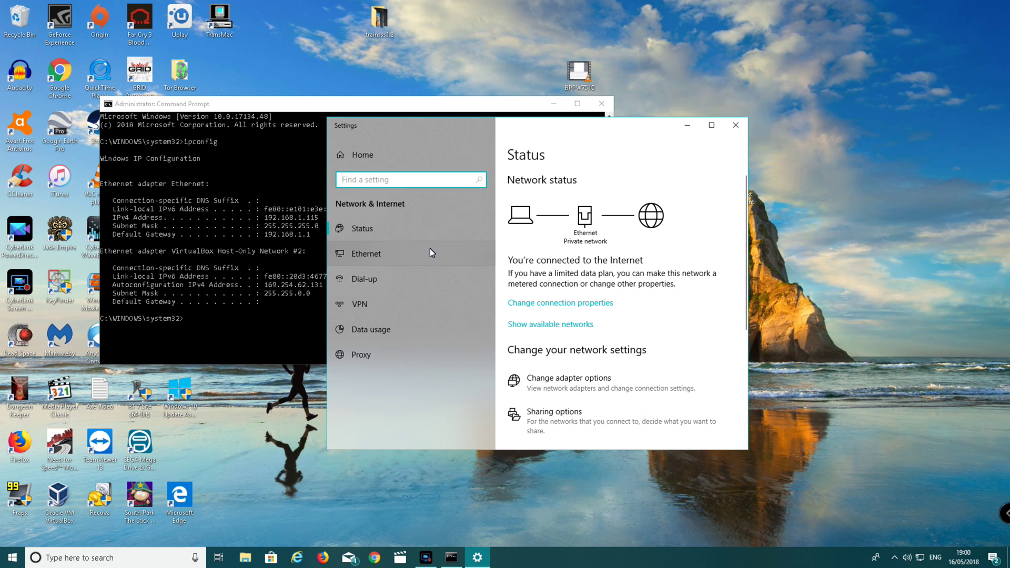
left_click(431, 249)
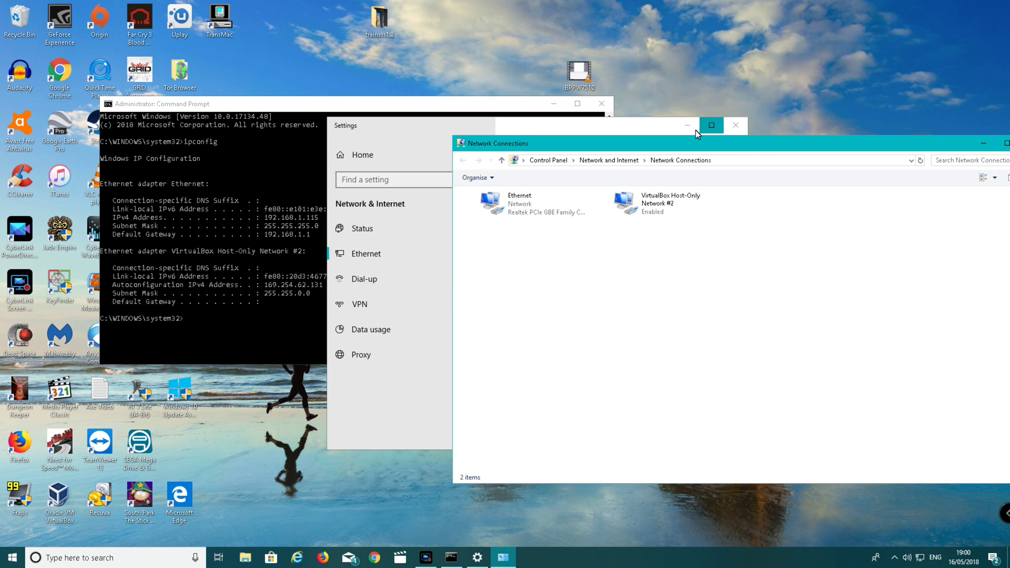
Step: Close Settings, open Ethernet's Properties and select Internet Protocol Version 4 (TCP/IPv4)
left_click(683, 126)
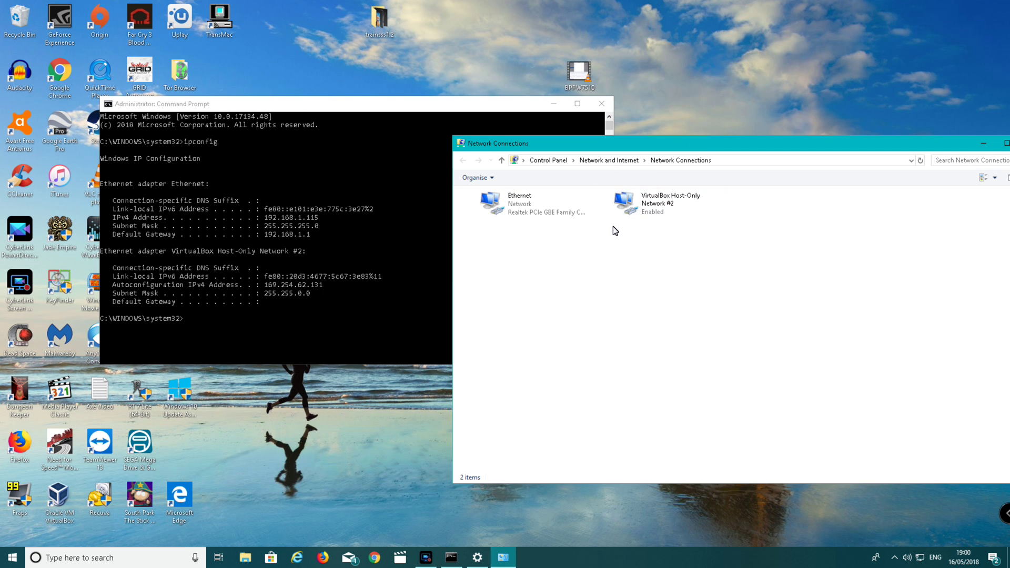
right_click(528, 213)
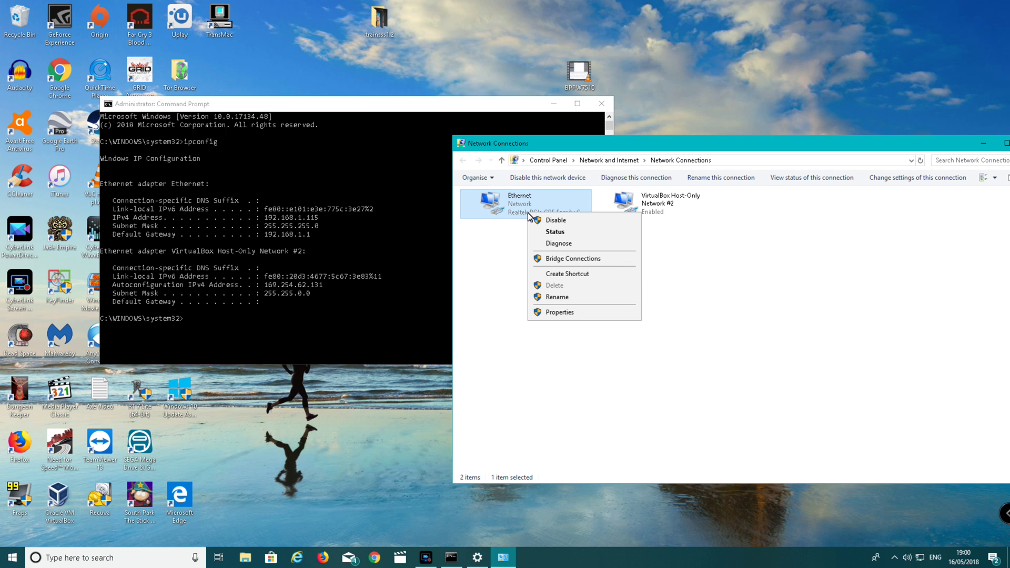
left_click(554, 314)
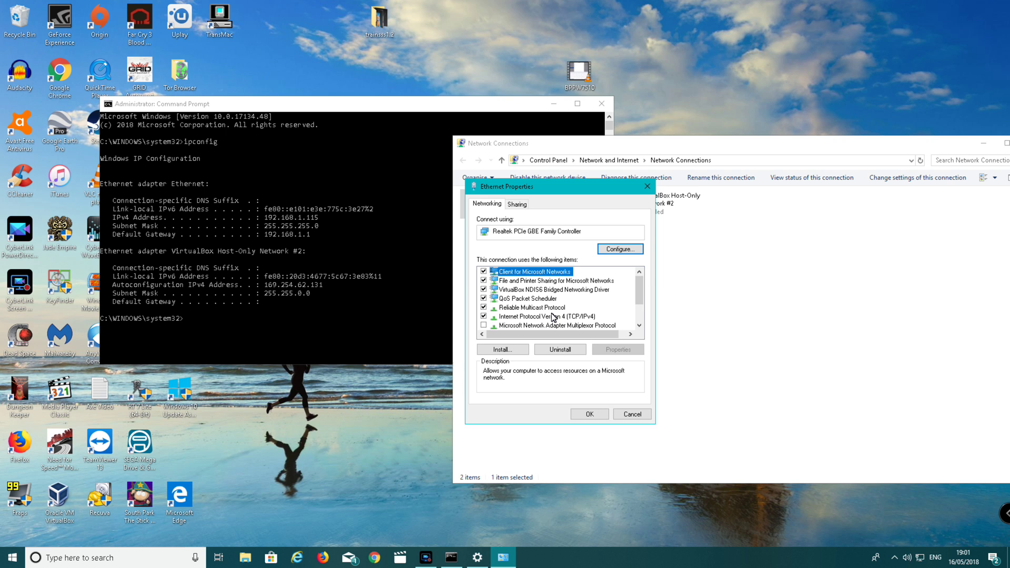
left_click(553, 316)
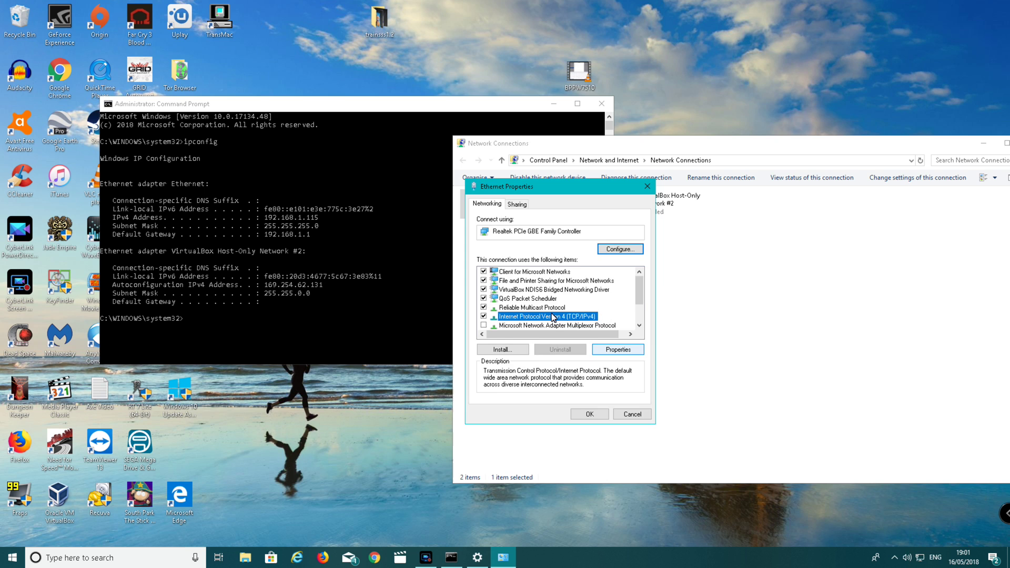
Step: Set Ethernet to static IP 192.168.1.115, mask 255.255.255.0, gateway 192.168.1.1, DNS 8.8.8.8 and 4.4.4.4
double_click(554, 316)
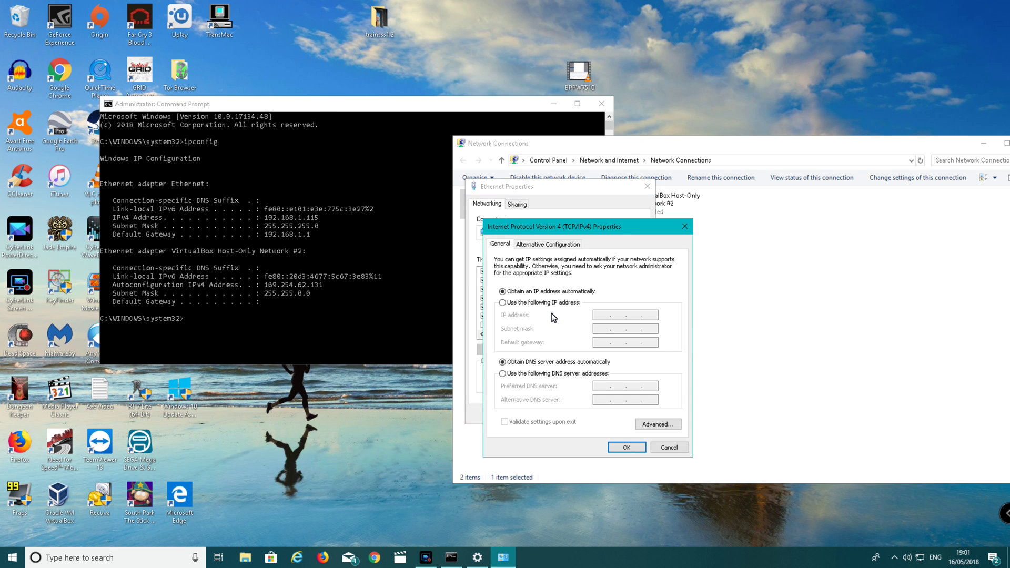
key("alt+s")
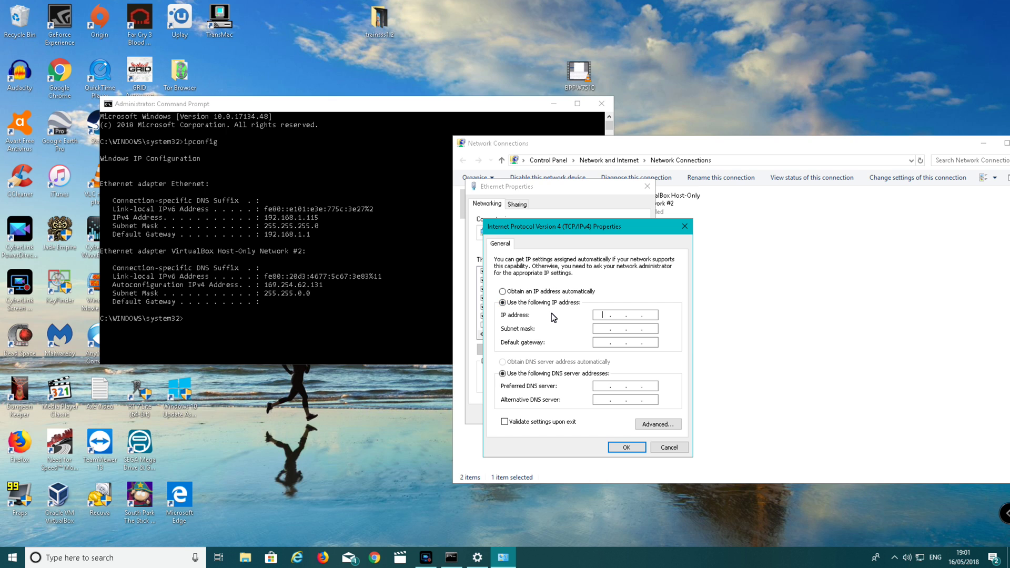
type("192 . 168")
type("51")
key("Tab")
key("Tab")
type("192 . 168 . 1 . 1")
key("shift+Tab")
key("Tab")
type("8.8.84.44.4")
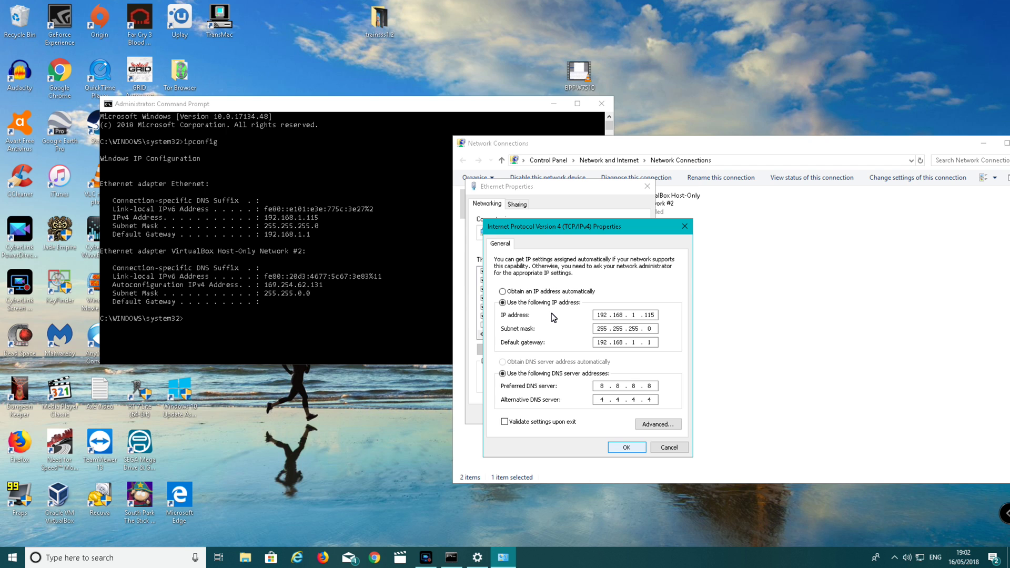
key("Return")
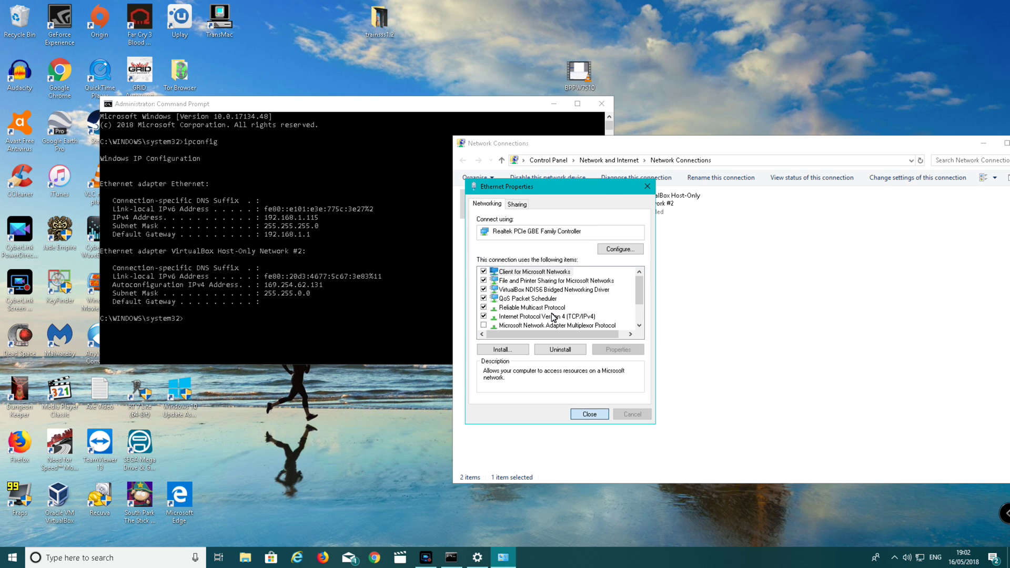
Step: Close Ethernet Properties and open VirtualBox Host-Only Network #2 Properties with IPv4 selected
key("Return")
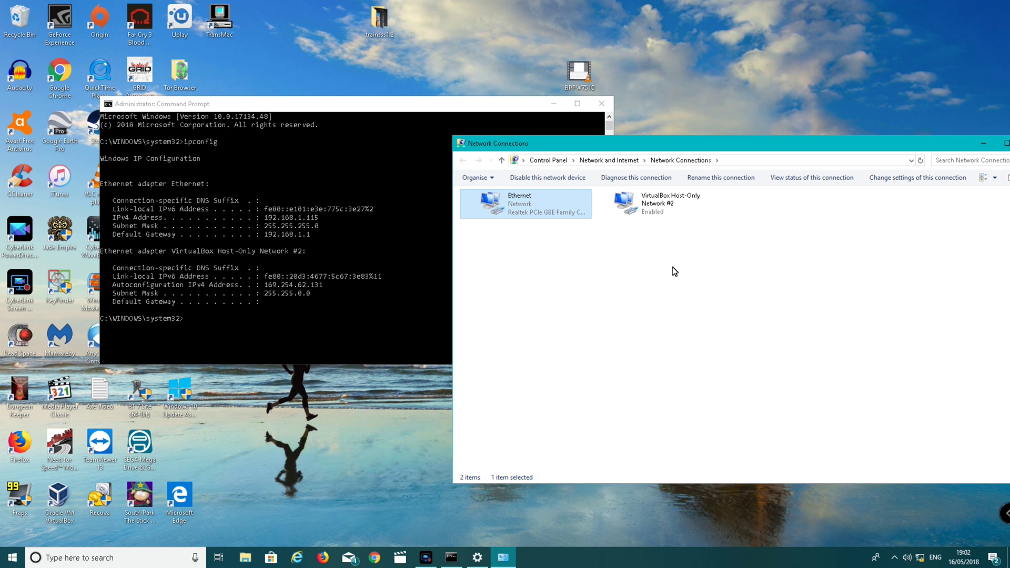
left_click(674, 282)
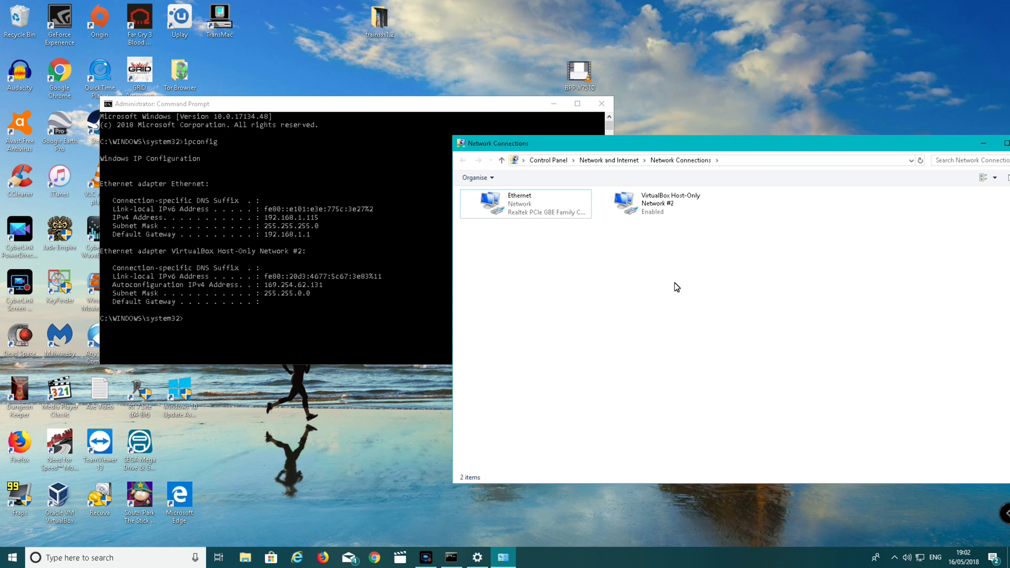
right_click(647, 213)
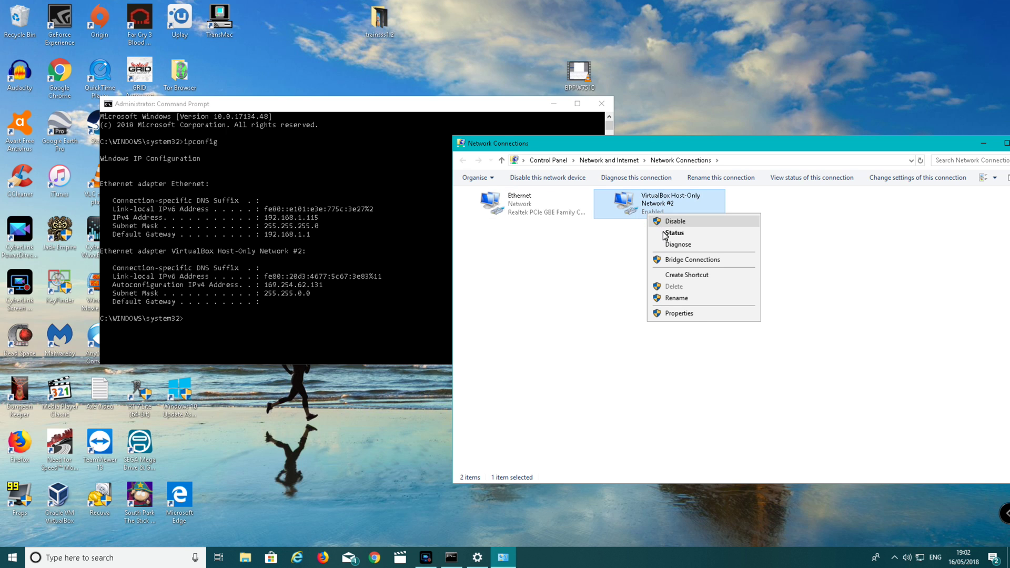
left_click(693, 315)
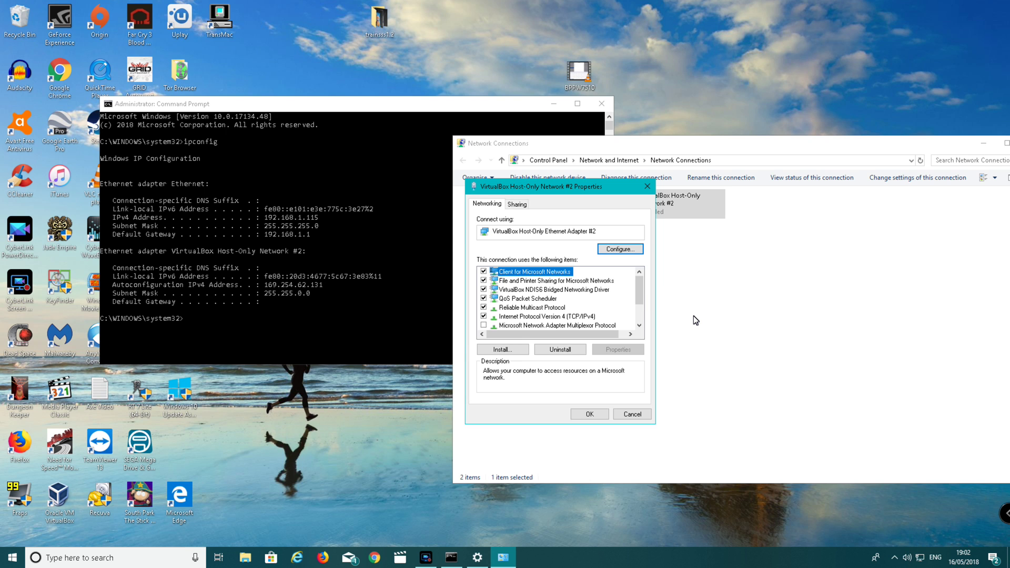
key("Down")
key("Down")
key("Down")
key("Down")
key("Down")
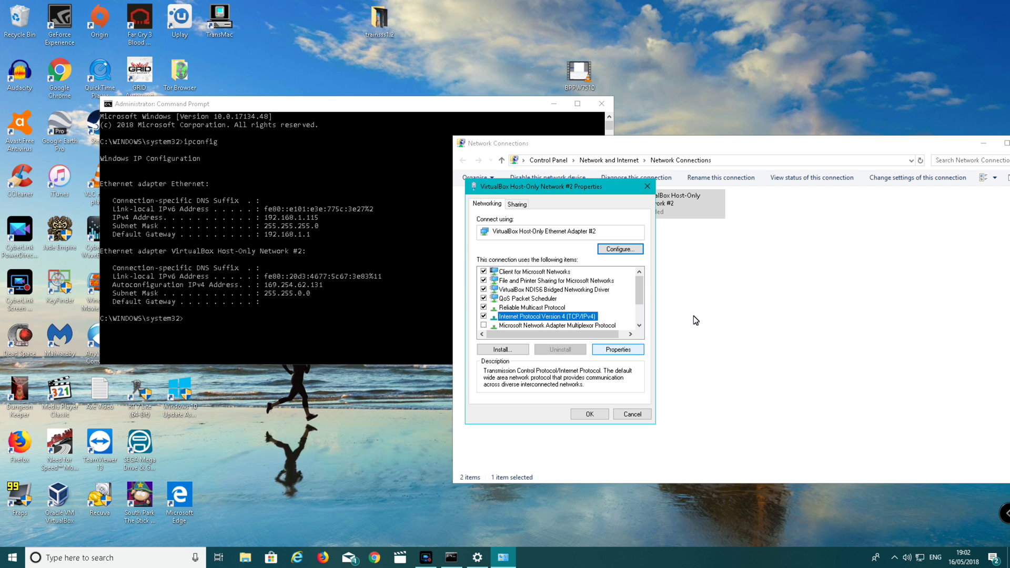
Step: Give VirtualBox Host-Only Network #2 static IP 192.168.1.111, gateway 192.168.1.1, DNS 8.8.8.8/4.4.4.4, accepting the warning
key("alt+r")
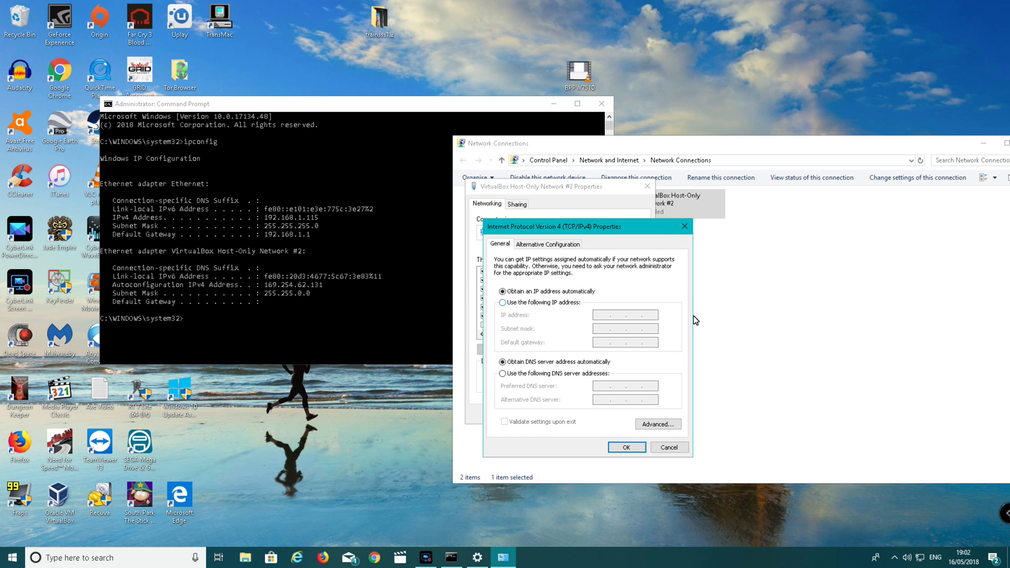
key("alt+s")
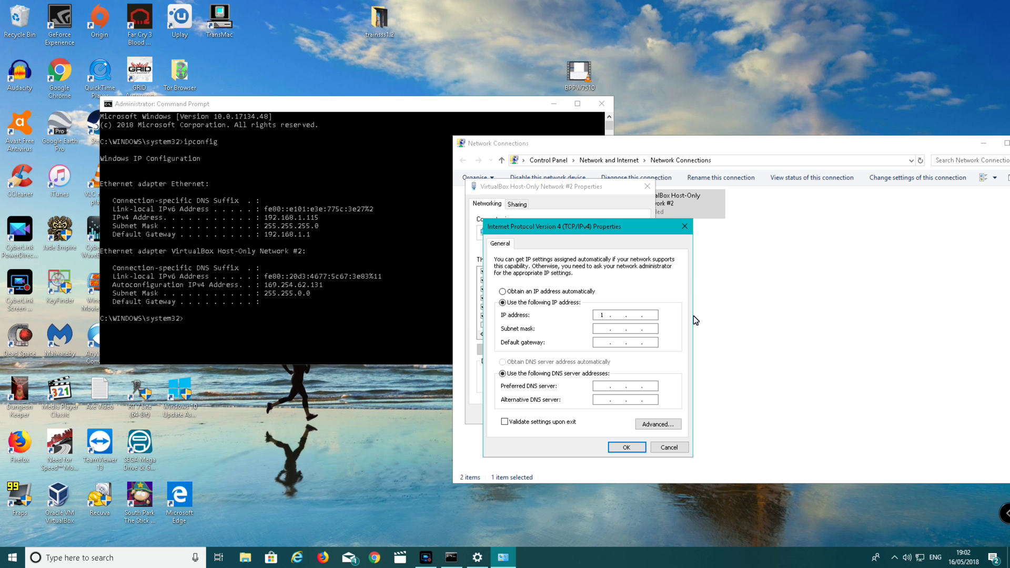
type("92 . 168")
type("1.111")
key("Tab")
type("1")
type("92 . ")
type("1")
type("6")
type("8 . ")
type("1 . 1")
type(". 4 . 4 . ")
type("4")
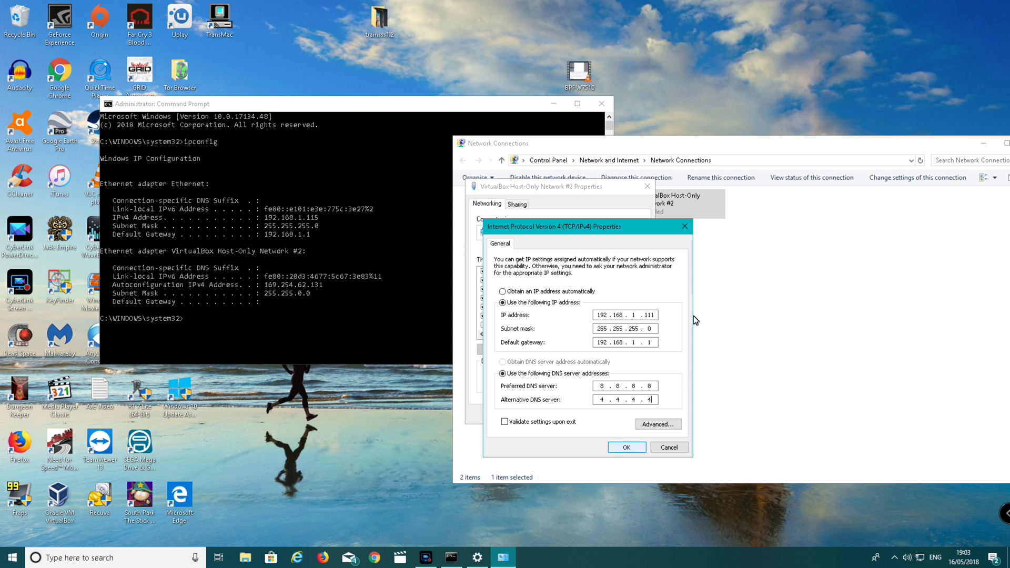
key("Return")
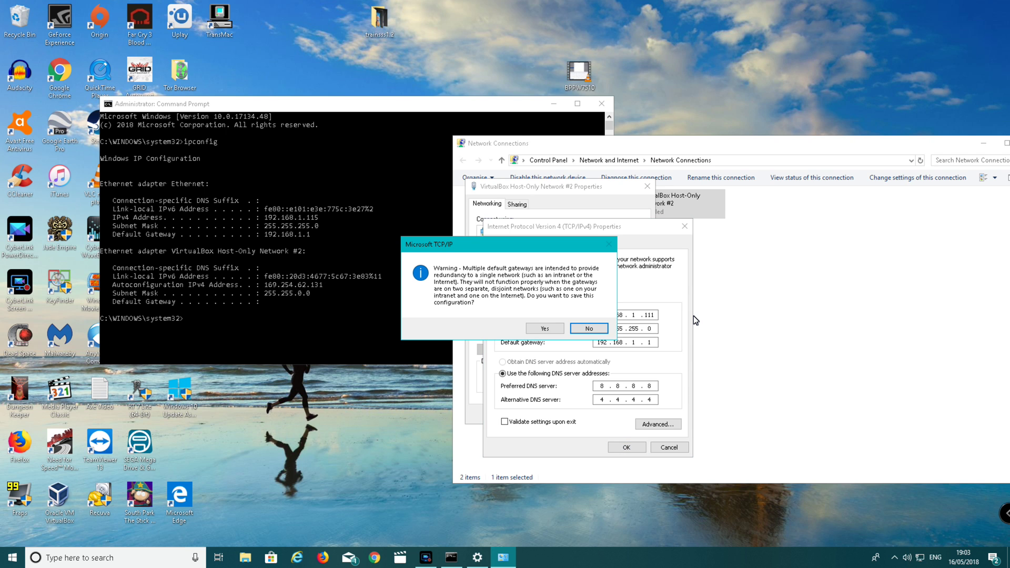
key("Left")
key("Return")
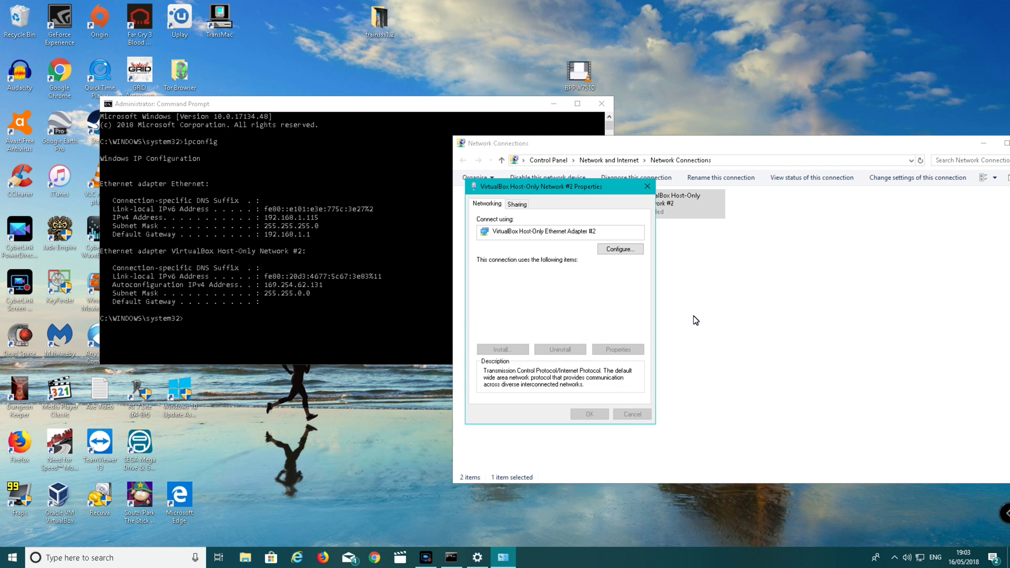
key("Return")
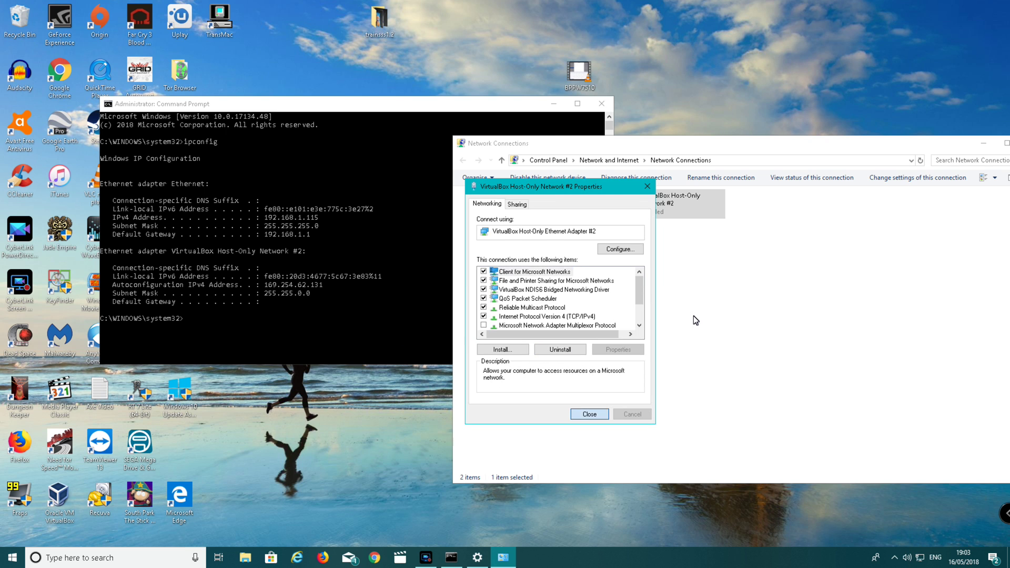
Step: Bridge Ethernet with VirtualBox Host-Only Network #2, then close Command Prompt
left_click_drag(768, 284, 506, 203)
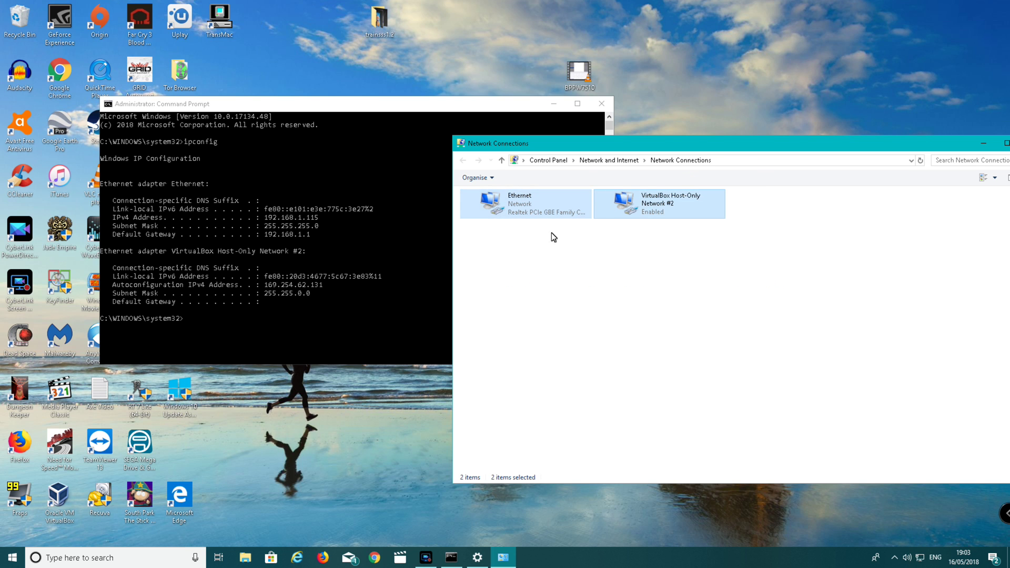
right_click(566, 208)
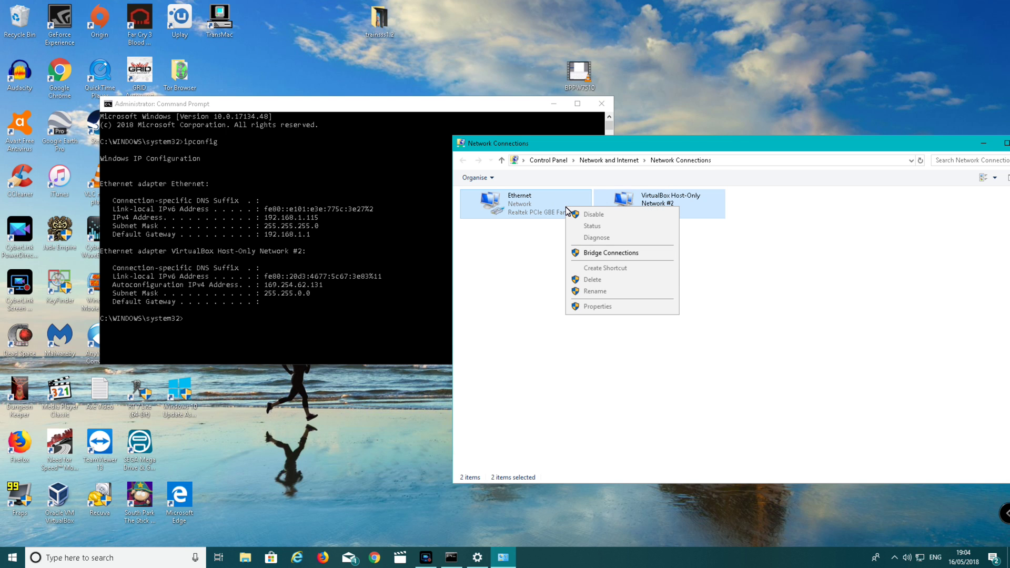
left_click(599, 258)
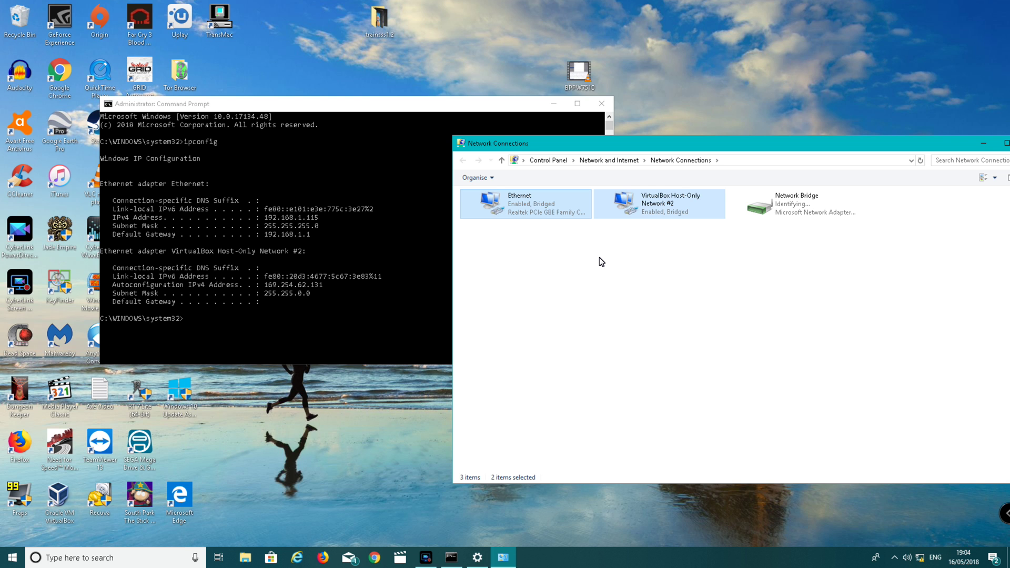
left_click(592, 110)
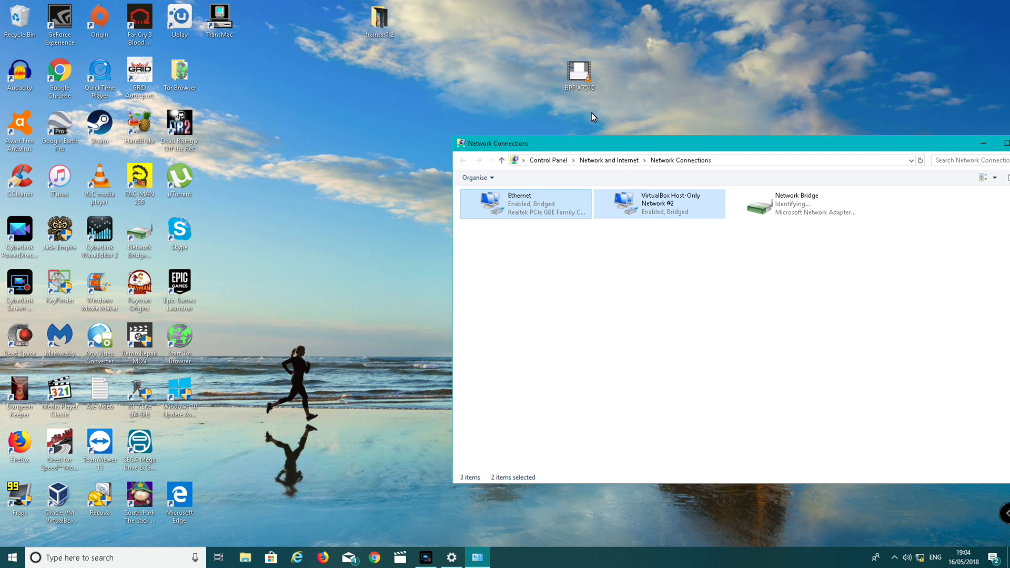
left_click_drag(870, 145, 727, 170)
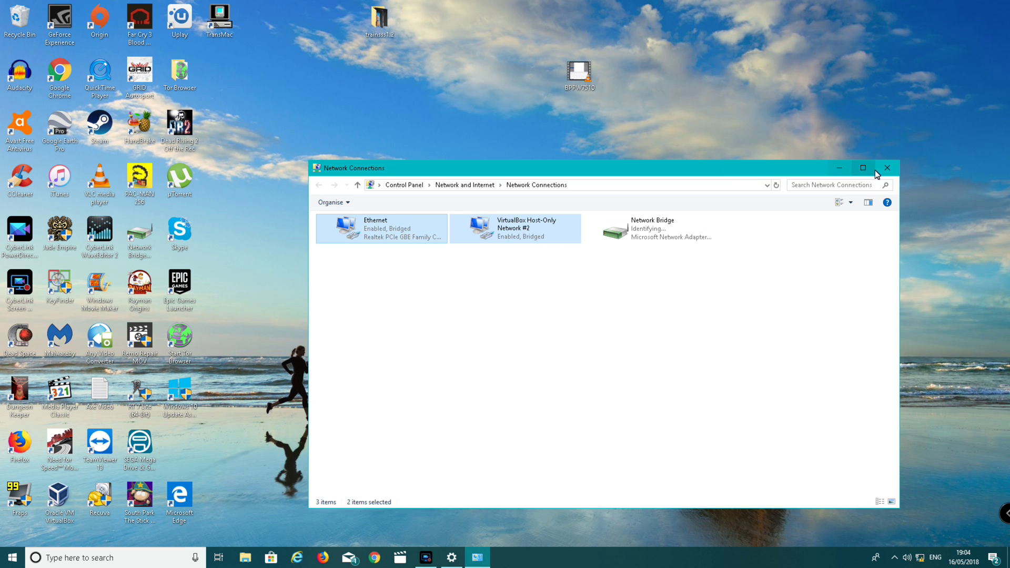
Step: Close the Network Connections window, returning to the desktop
left_click(887, 170)
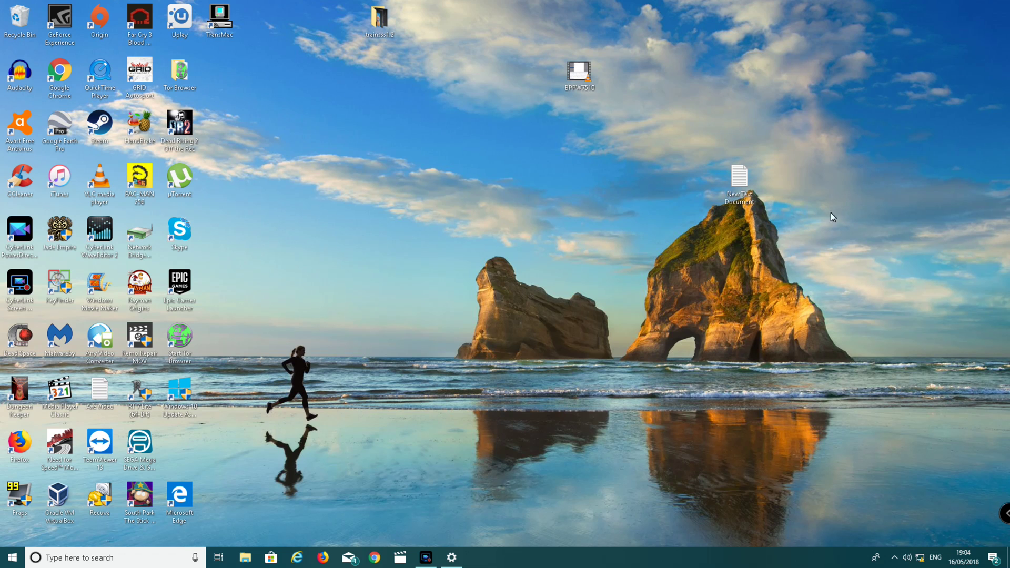
left_click(426, 557)
left_click(532, 283)
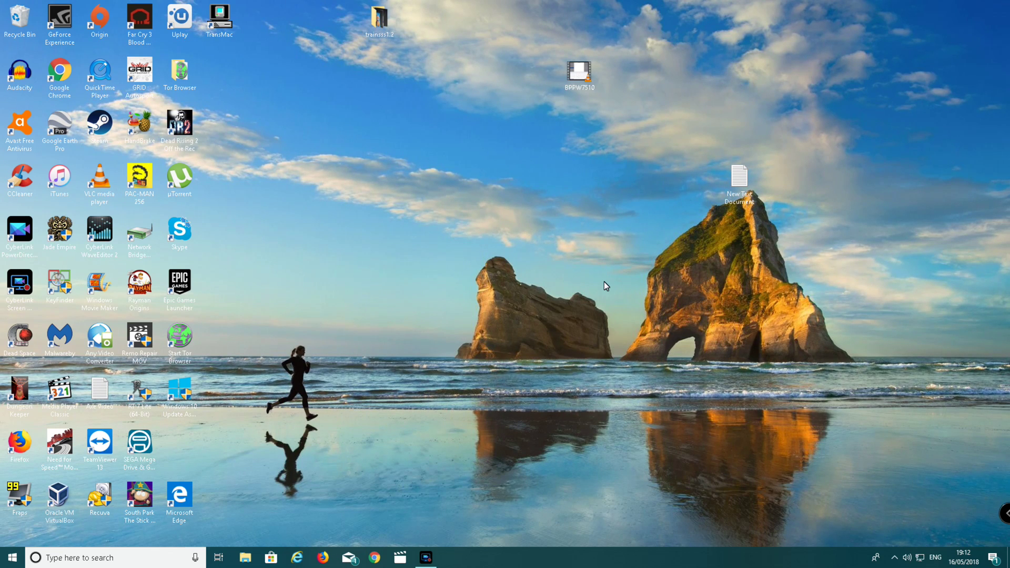
right_click(916, 562)
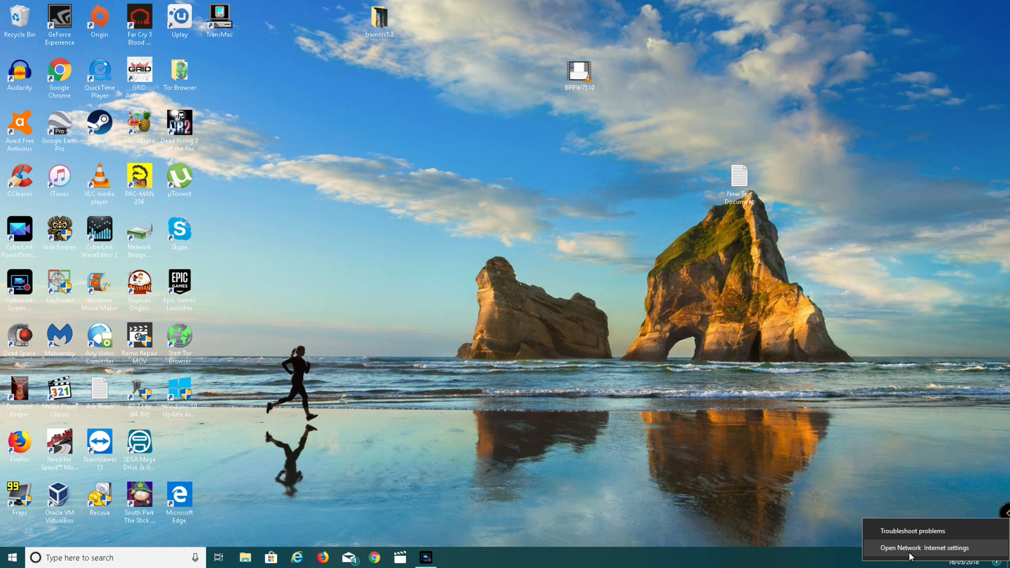
left_click(908, 548)
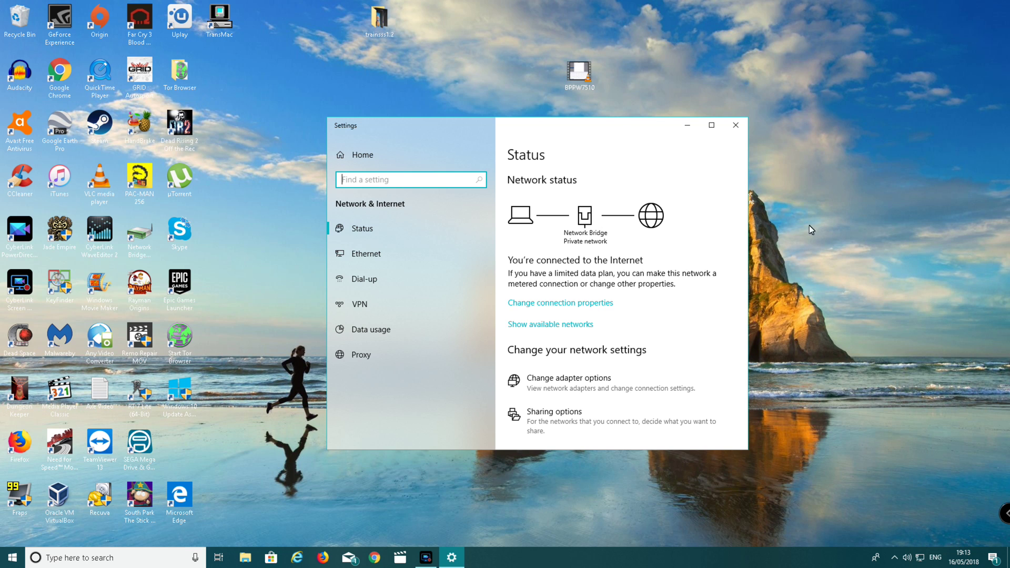
left_click(741, 132)
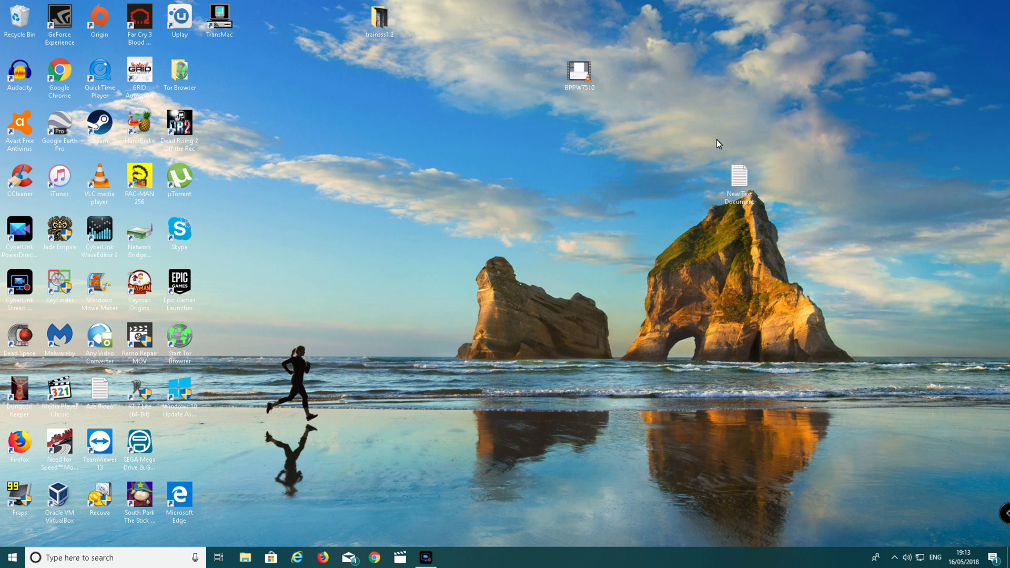
Step: Search for cmd again and run Command Prompt as administrator
left_click(119, 562)
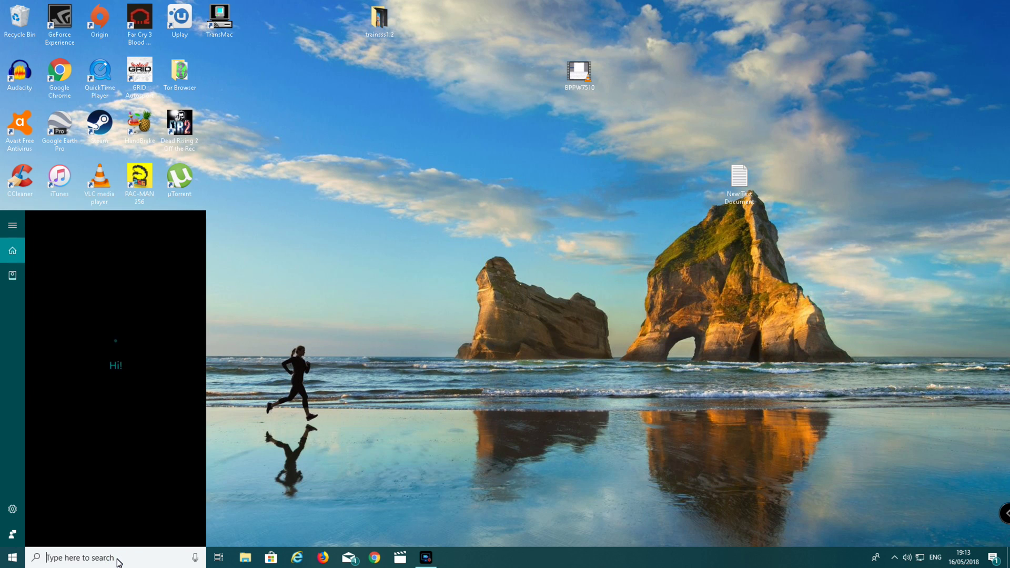
type("cmd")
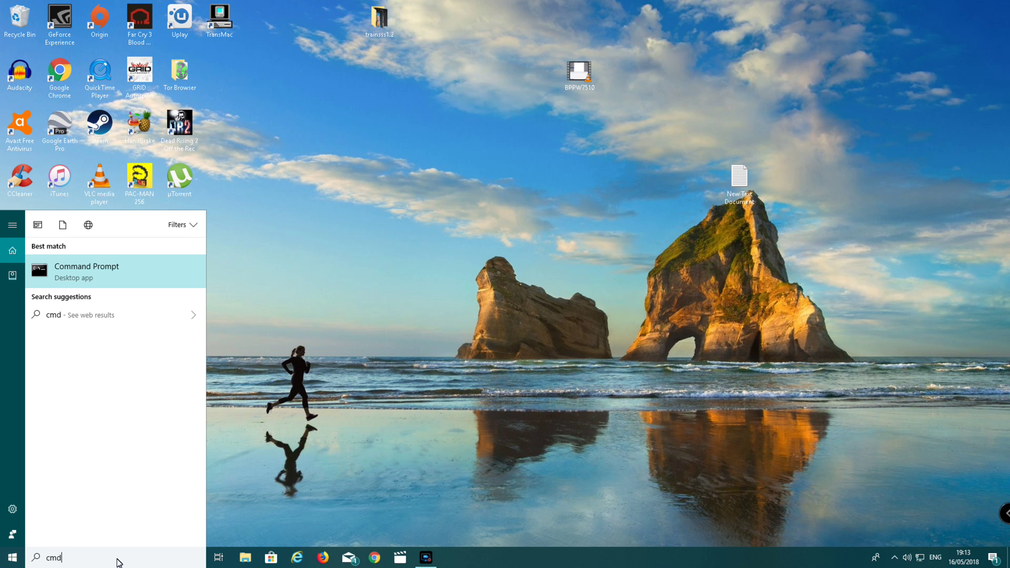
right_click(108, 278)
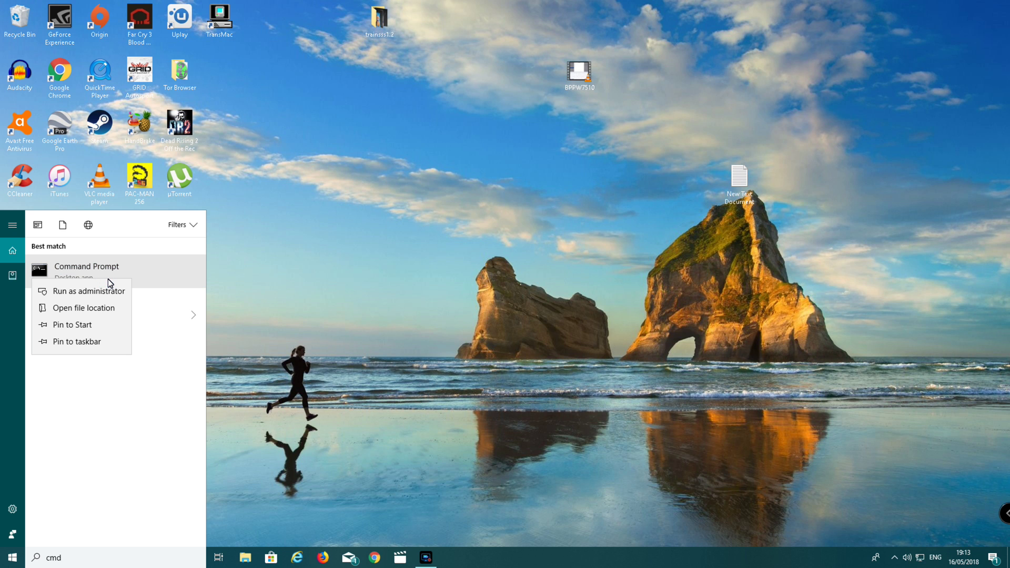
left_click(108, 292)
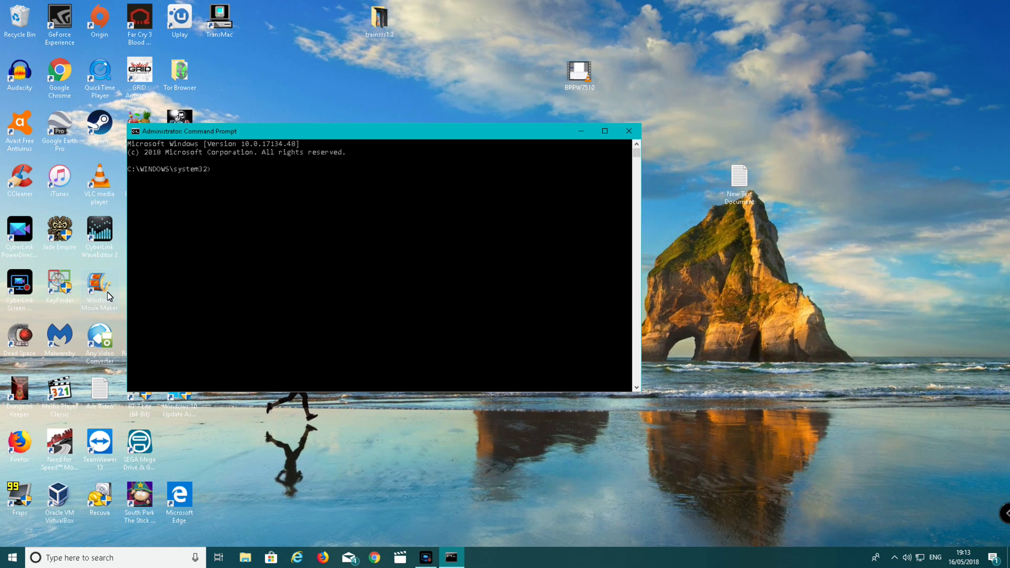
Step: Run ipconfig to verify the Network Bridge shows 192.168.1.111 with gateway 192.168.1.1, then close Command Prompt
type("ipconfig")
key("Return")
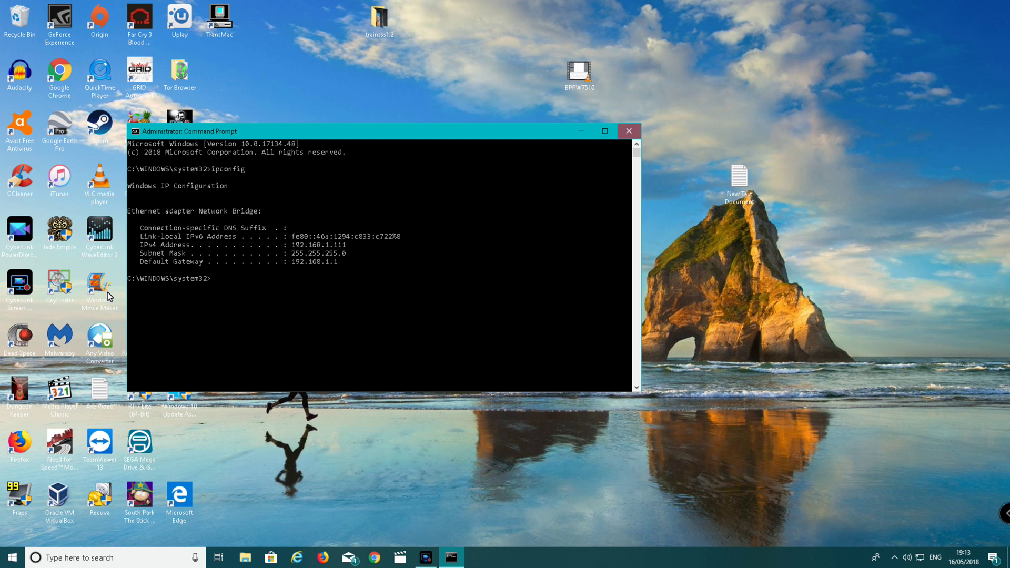
left_click(629, 131)
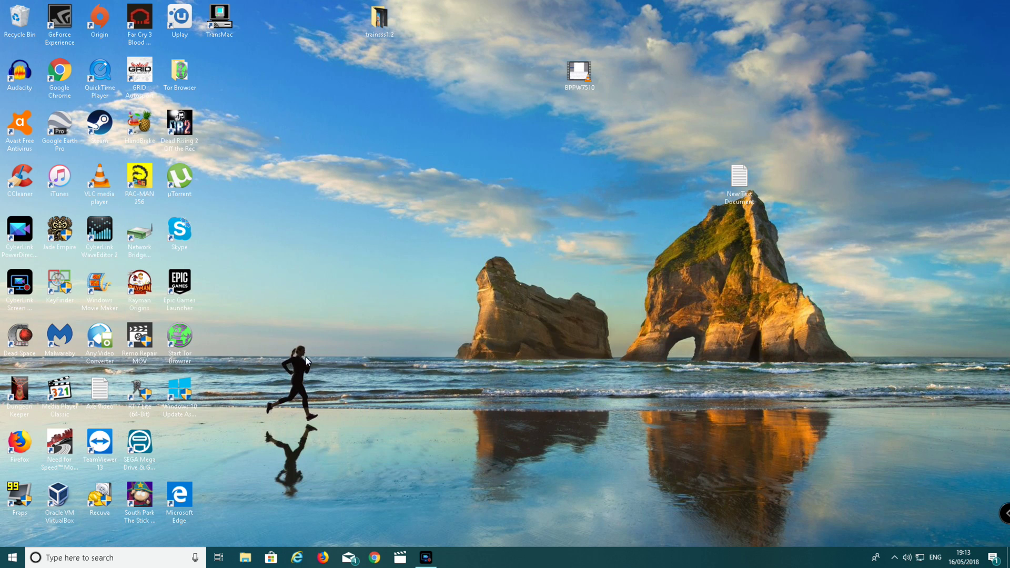
Step: Launch VirtualBox and open the Windows 10 Clean VM's Settings window
double_click(72, 511)
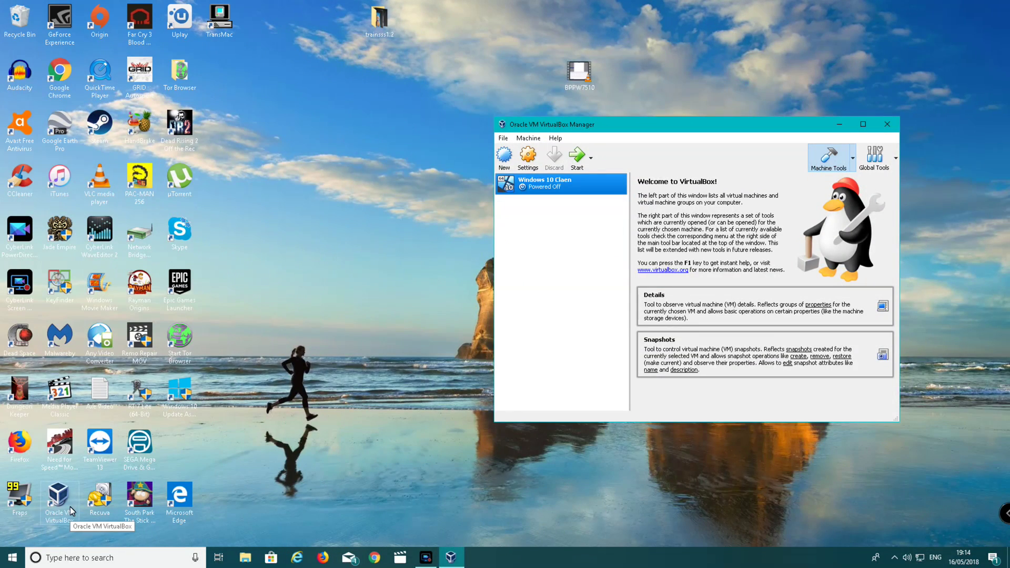
left_click(532, 154)
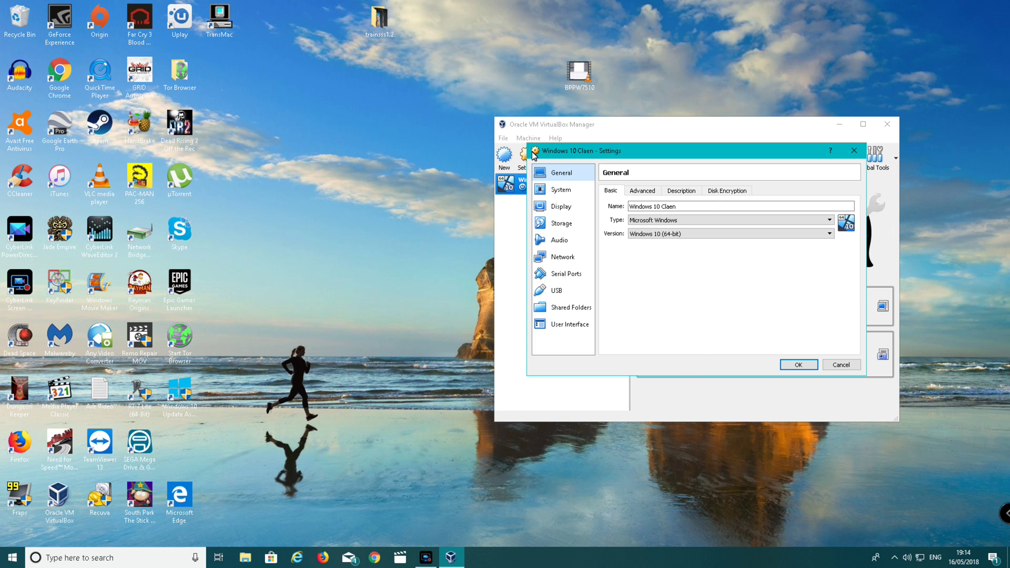
Step: Attach Adapter 1 as Bridged Adapter using Microsoft Network Adapter Multiplexor Driver
left_click(577, 259)
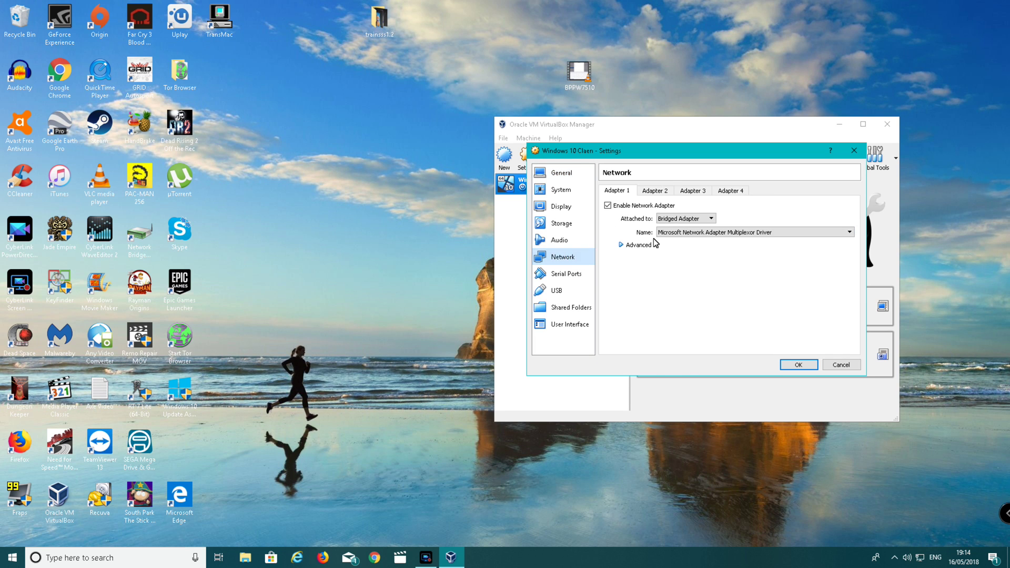
left_click(672, 220)
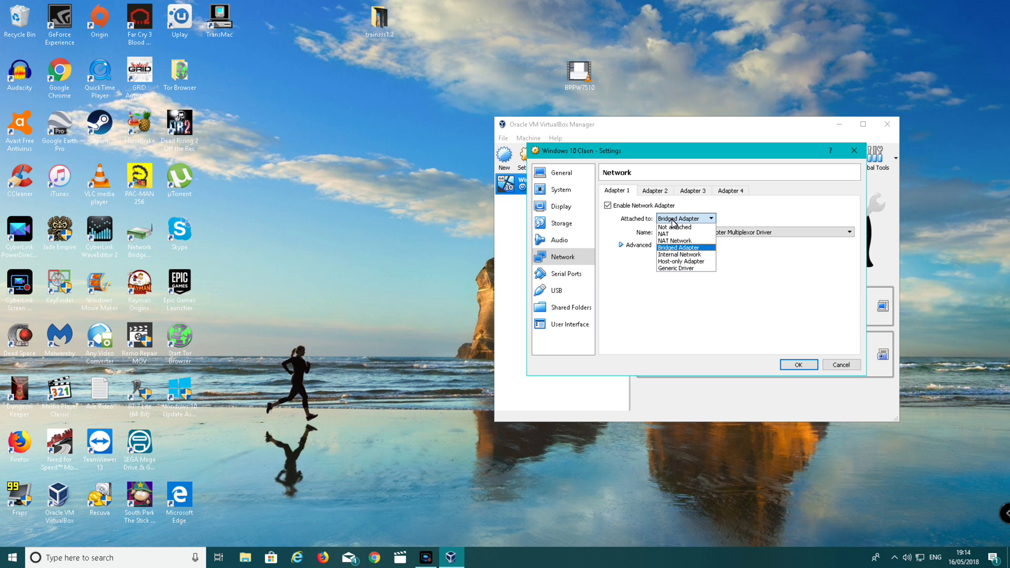
left_click(688, 249)
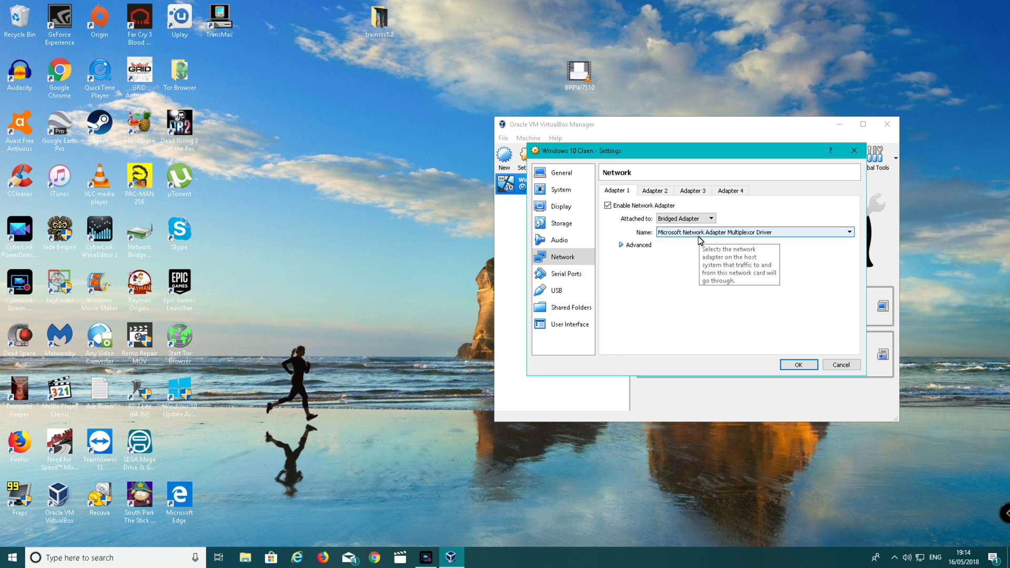
left_click(700, 233)
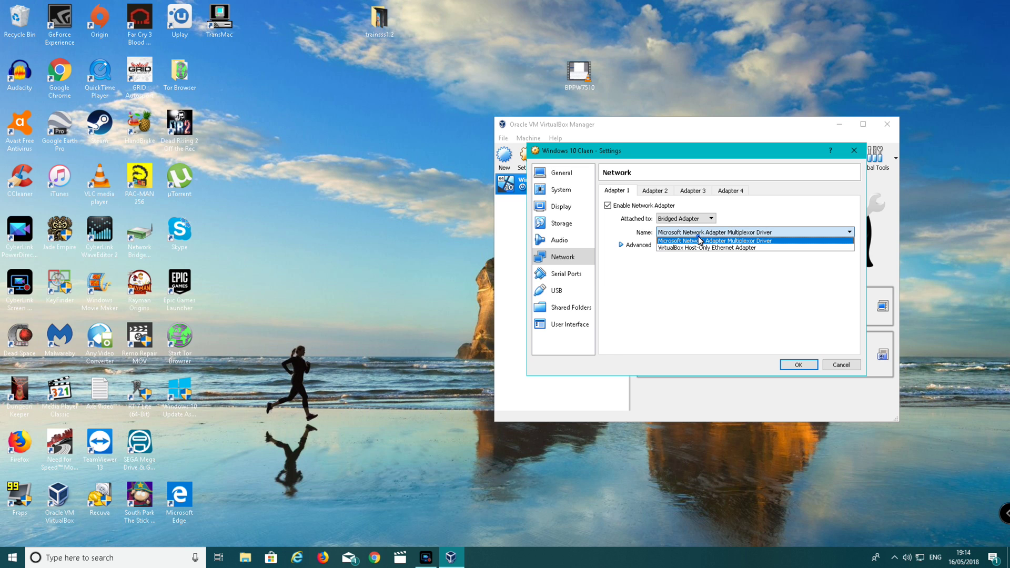
left_click(746, 240)
Step: Leave Promiscuous Mode at Allow VMs under Advanced and save the network settings with OK
left_click(637, 245)
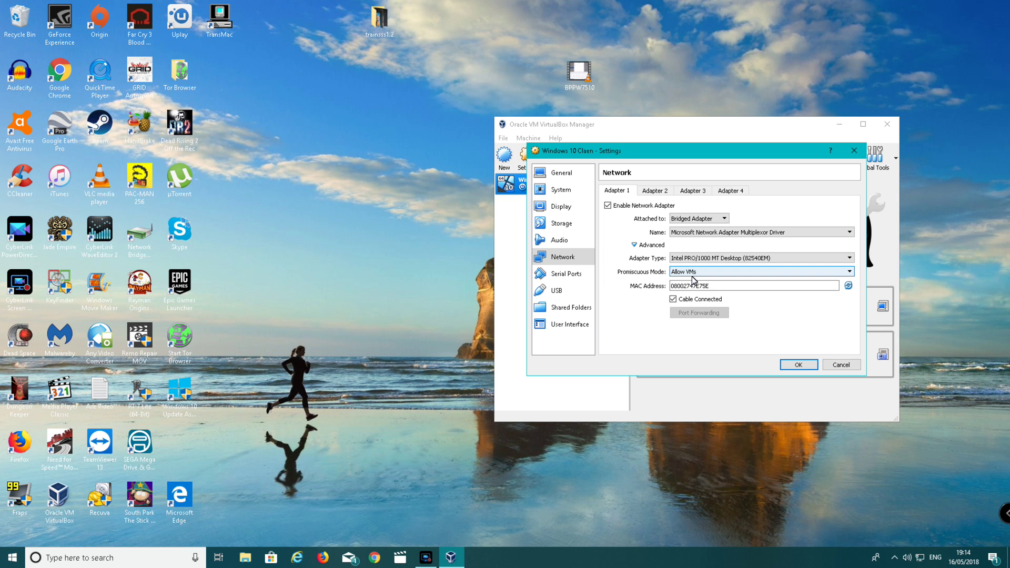
left_click(693, 273)
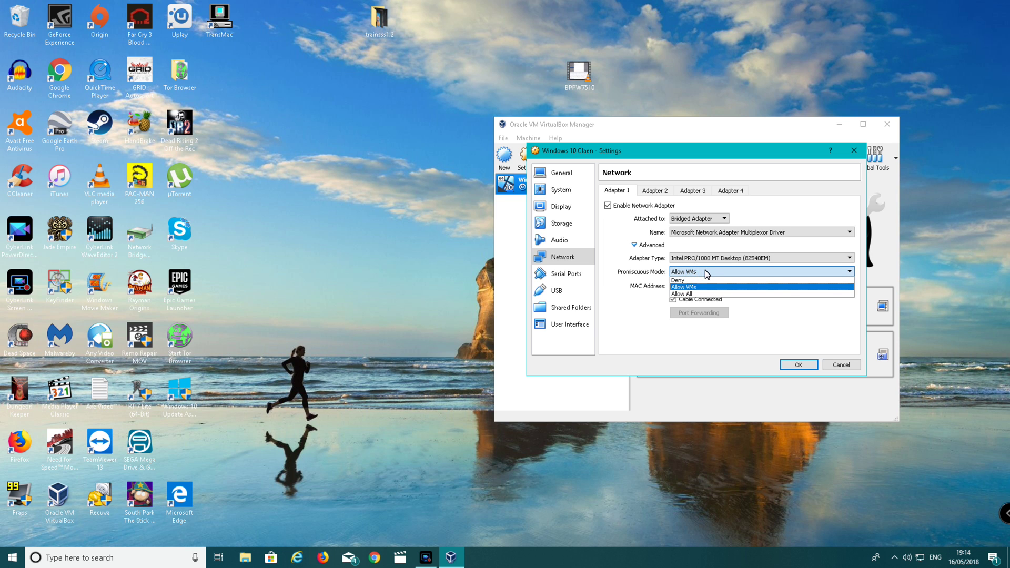
left_click(707, 273)
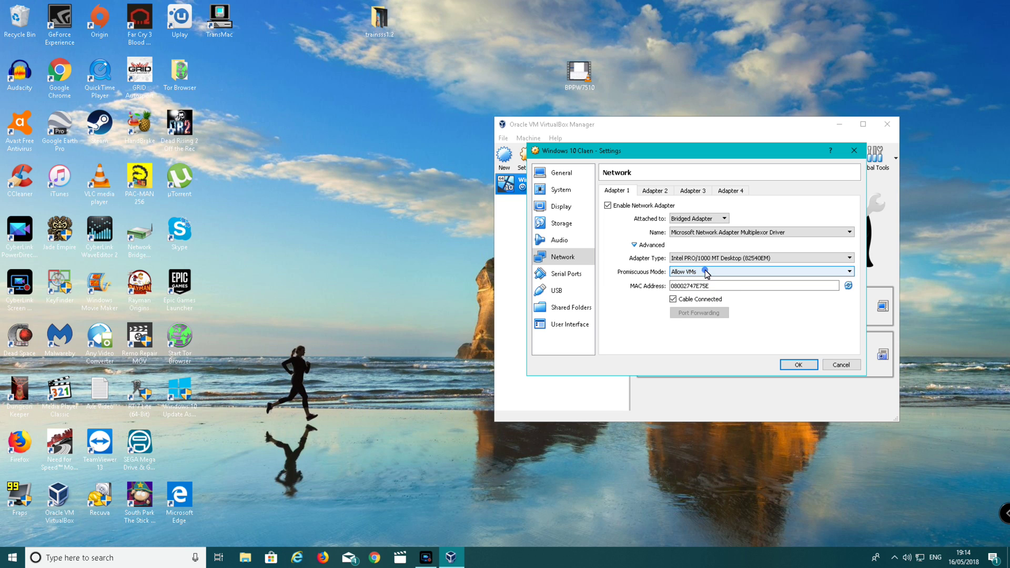
left_click(799, 364)
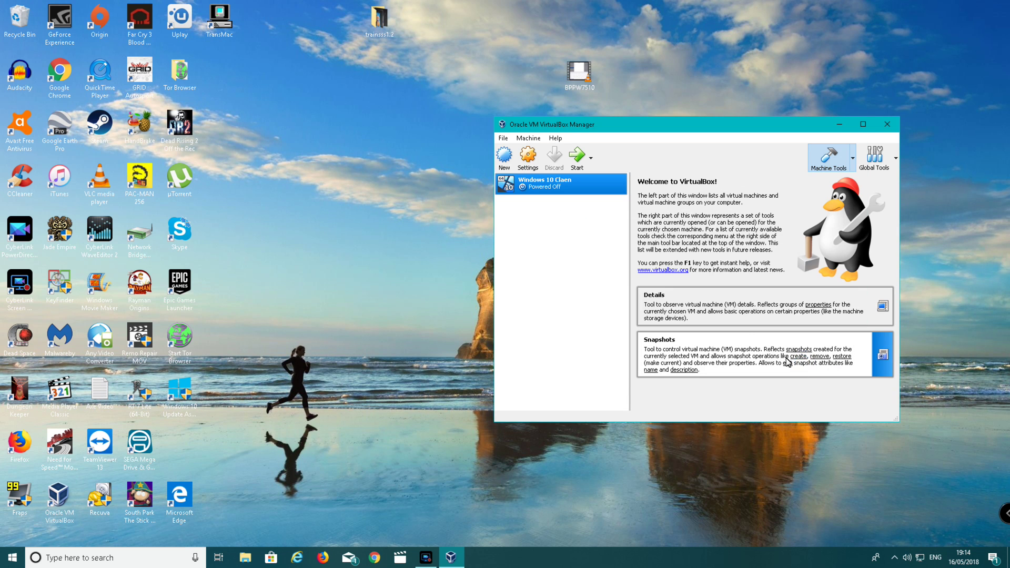
Step: Start the Windows 10 Clean VM and let it boot to the guest desktop
left_click(576, 168)
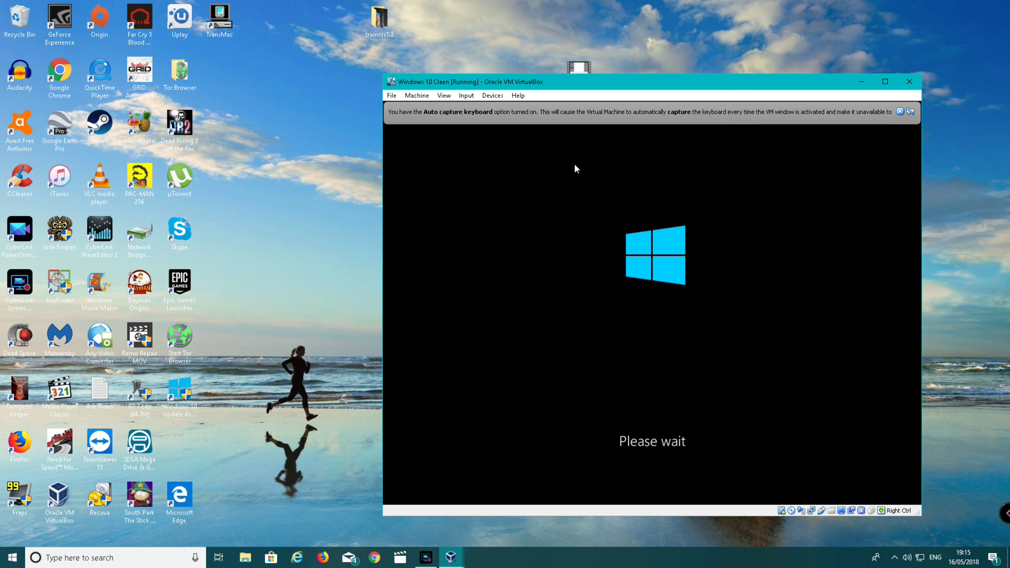
left_click(439, 553)
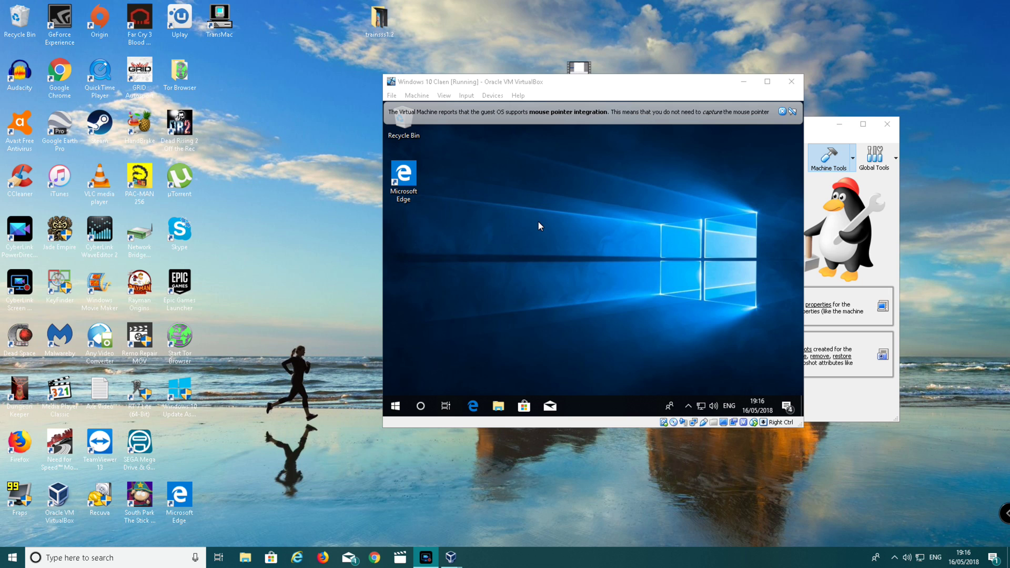
Step: In the guest's Edge browser, load google.co.uk to confirm internet access
left_click(483, 405)
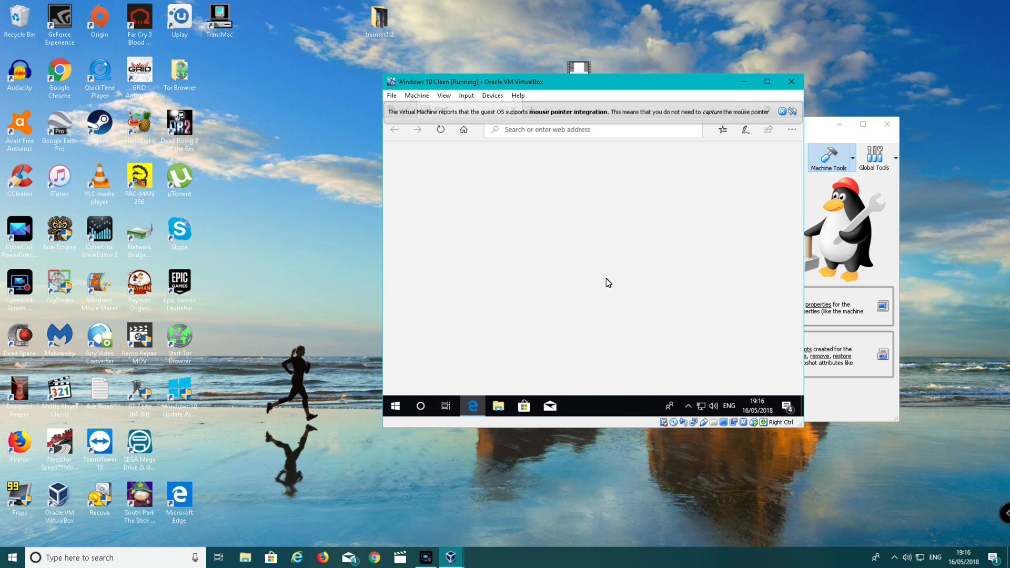
left_click(782, 112)
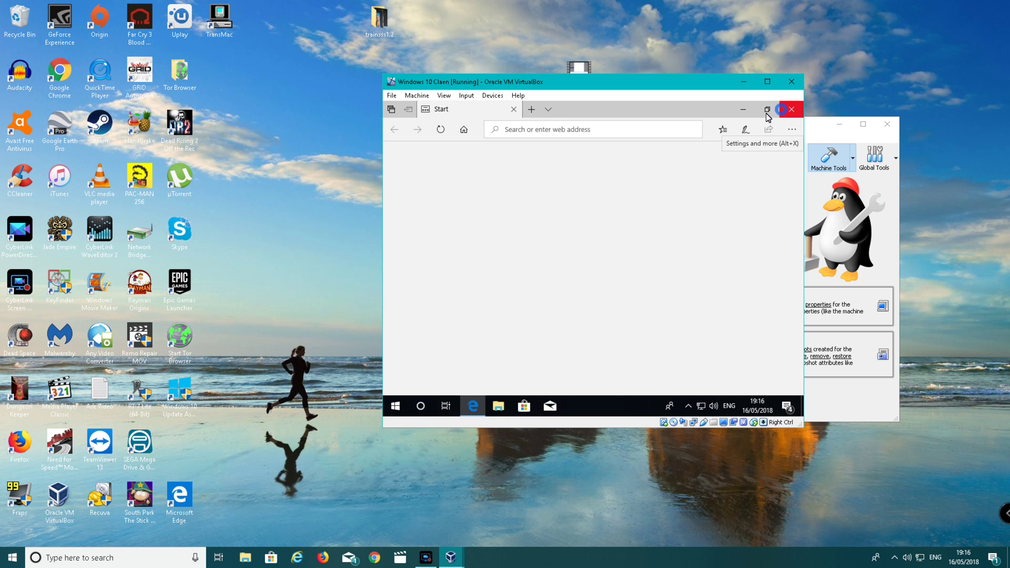
type("g")
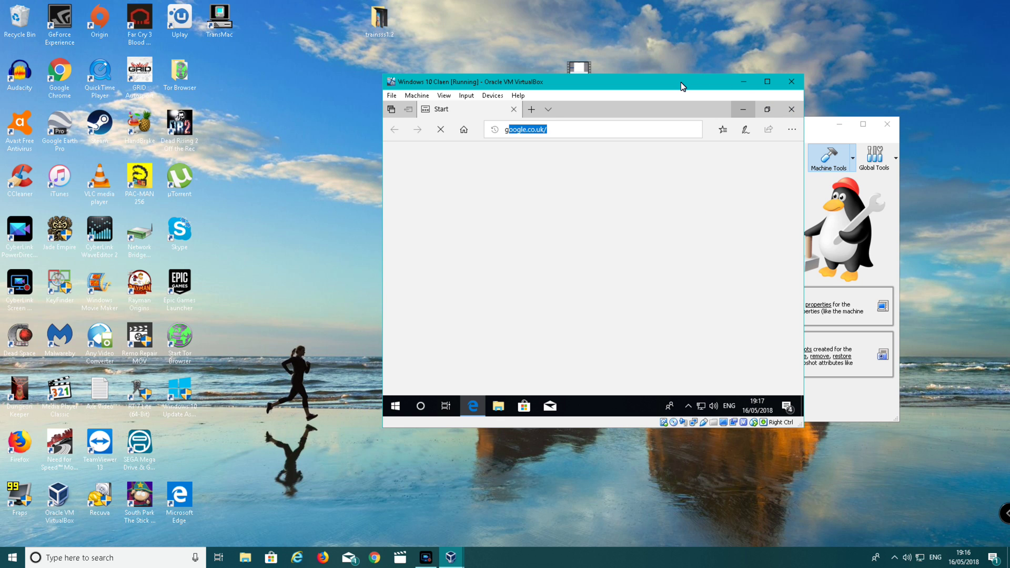
type("oogle.co.uy")
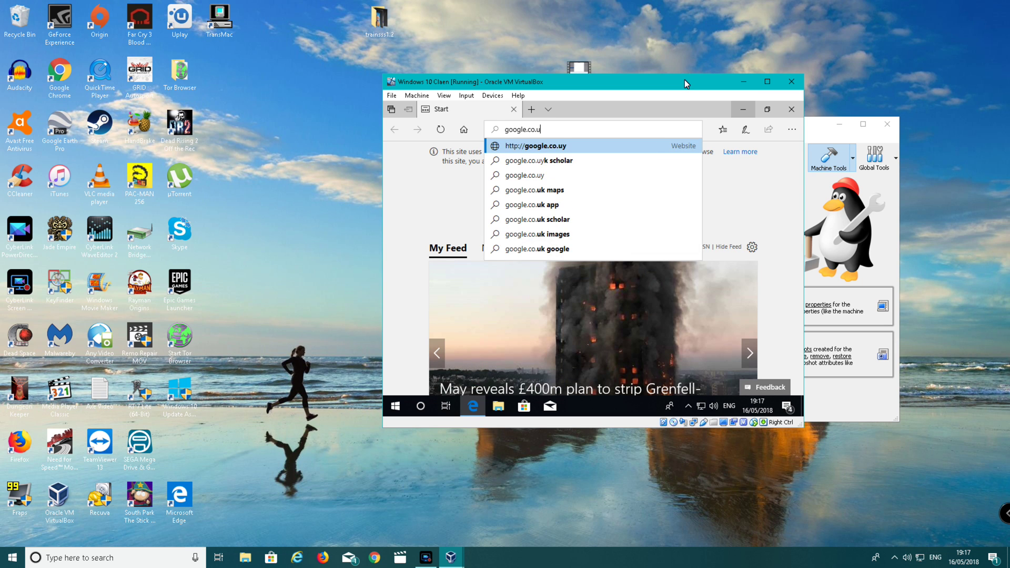
key("BackSpace")
type("k")
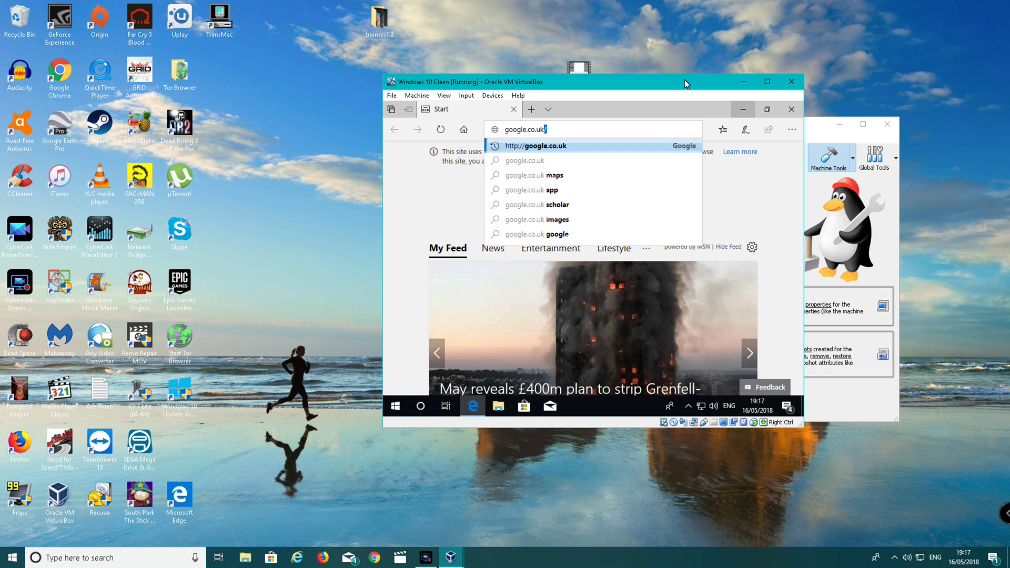
key("Return")
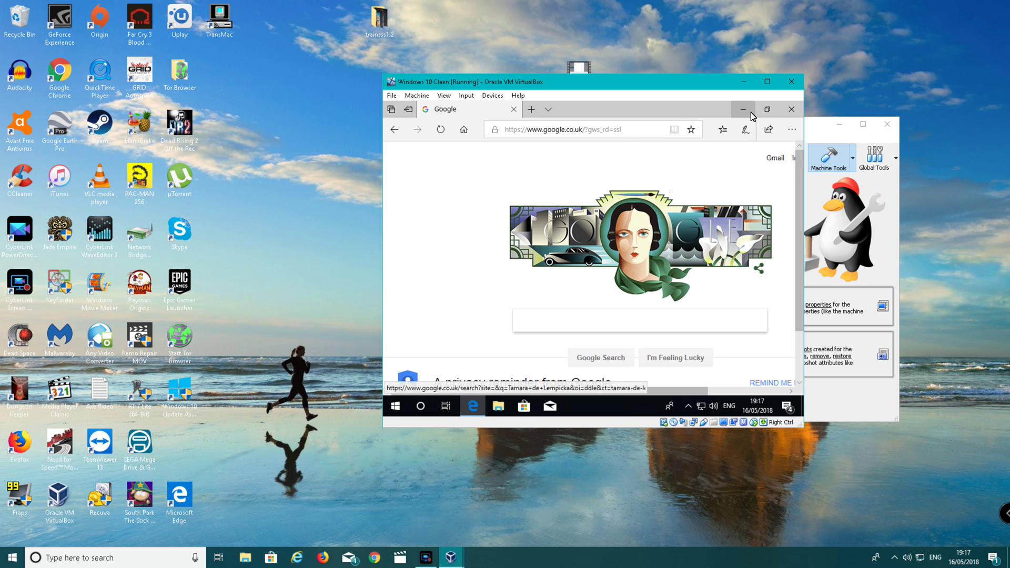
Step: Power off the virtual machine and close VirtualBox Manager
left_click(792, 84)
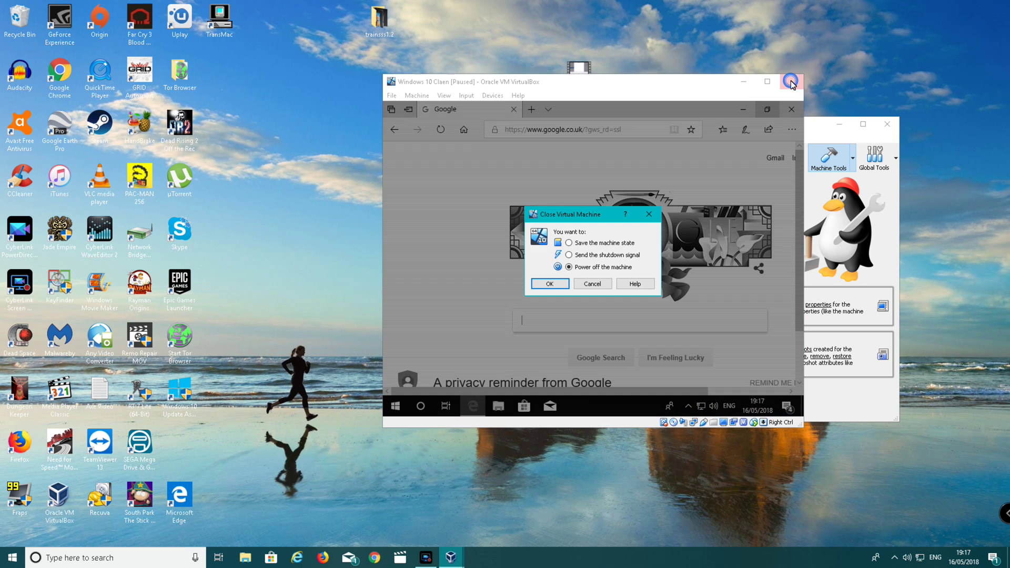
left_click(558, 284)
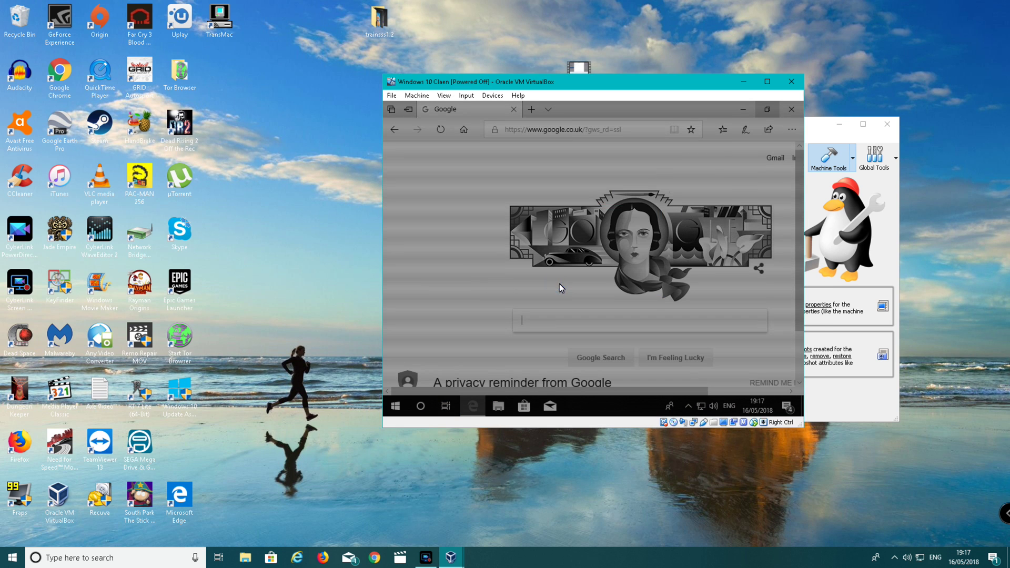
left_click(886, 124)
left_click(426, 557)
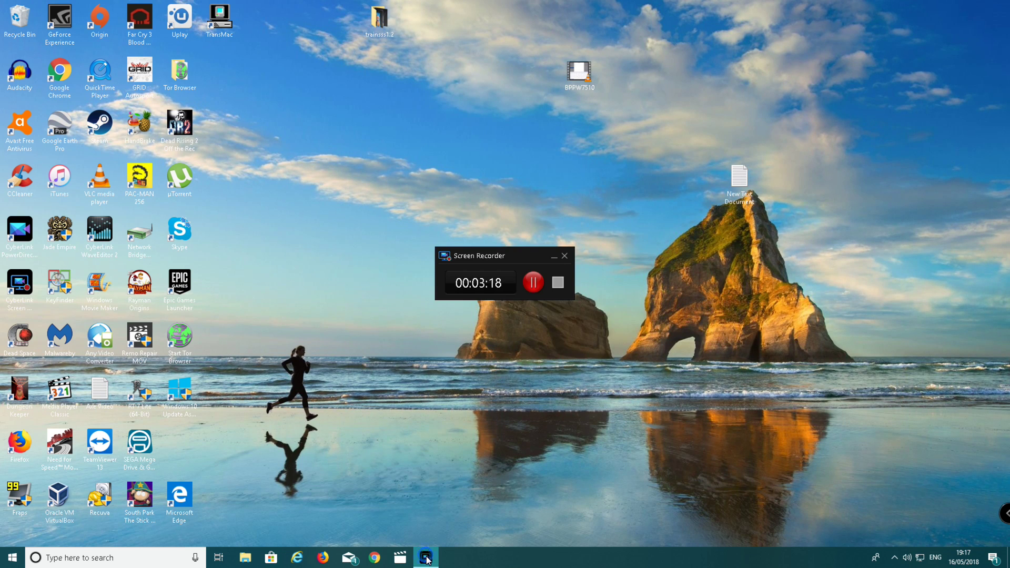